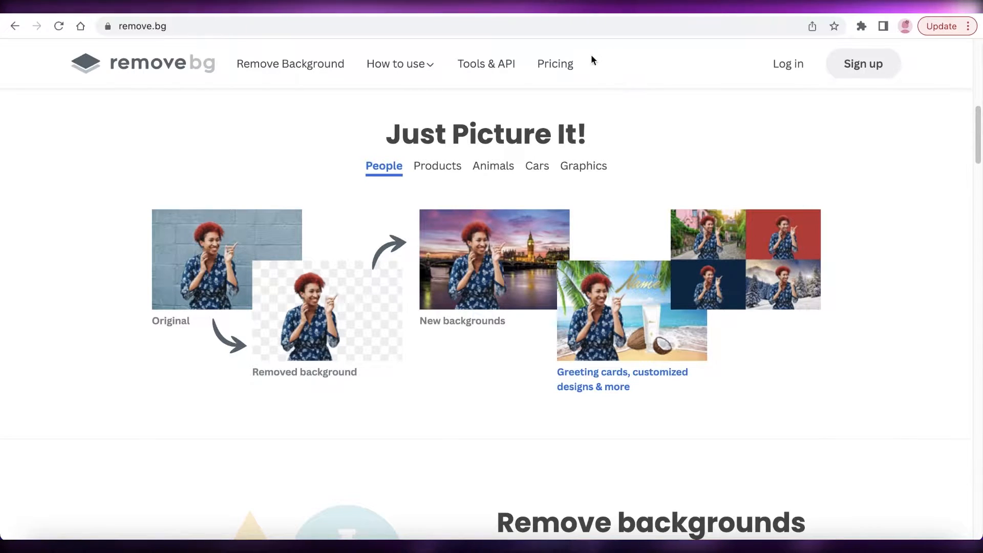
Open the Canva home page at canva.com in a new browser tab
key(ctrl+t)
text(canva.com)
key(Return)
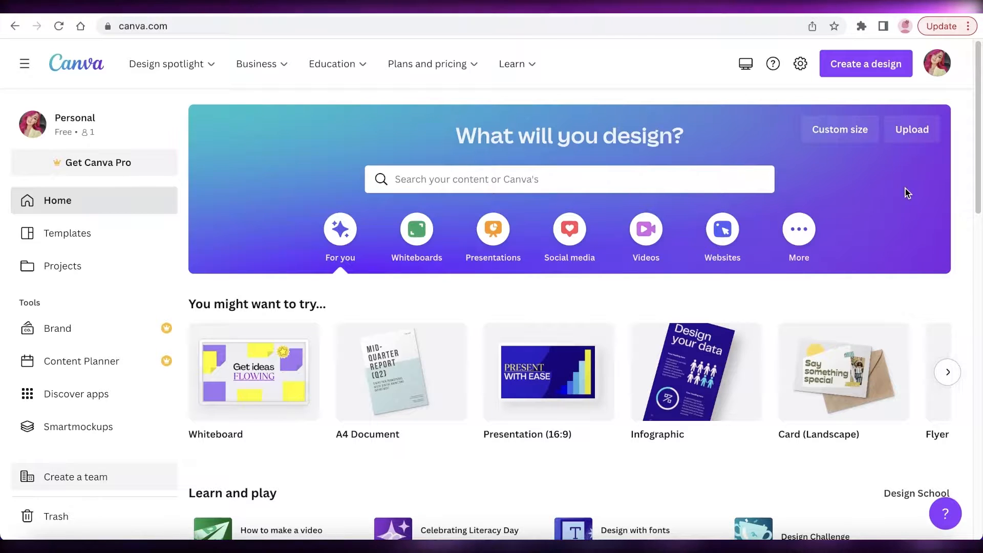
scroll(896, 179, down, 1)
scroll(889, 167, up, 1)
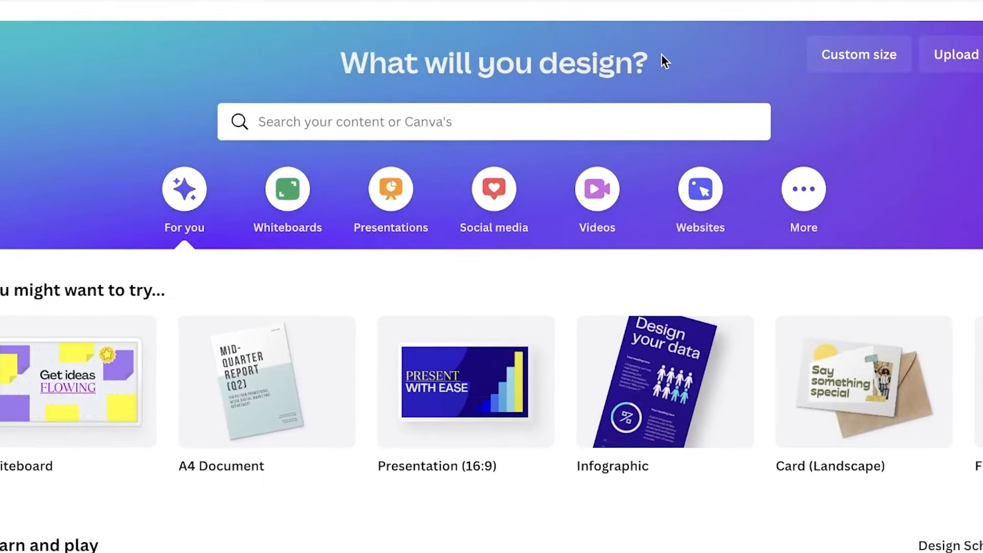
Search the Canva templates for "youtube thumb" and choose the suggested YouTube Thumbnail category
click(564, 117)
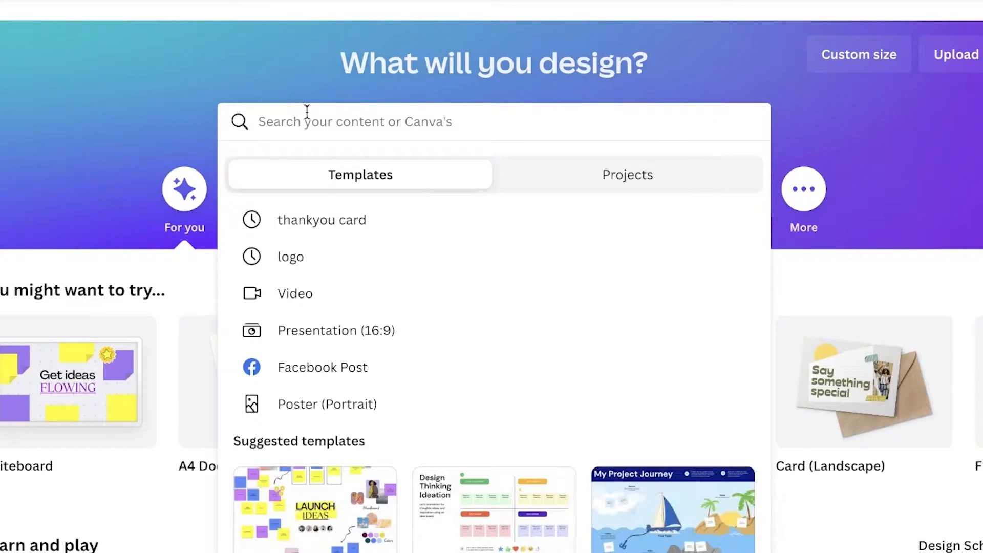
text(youtube thumb)
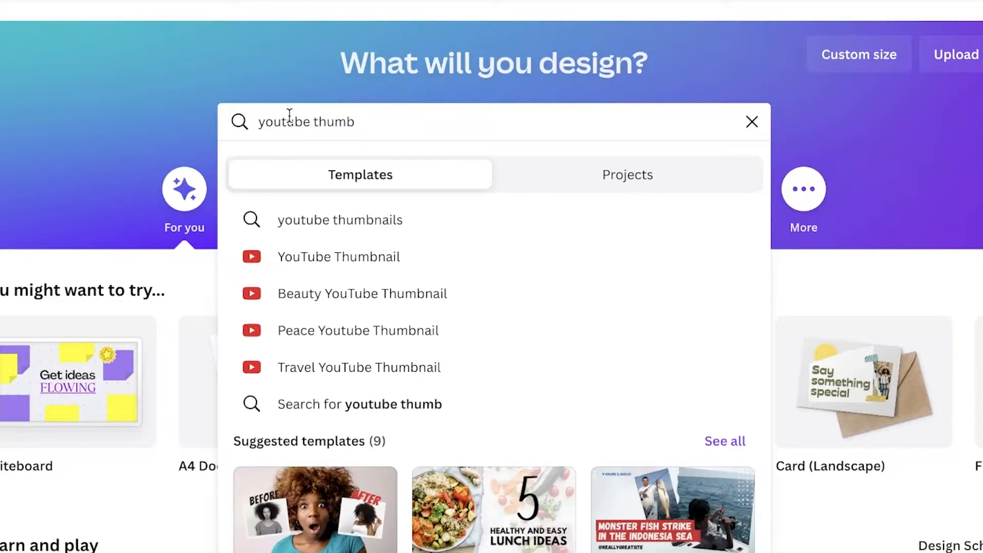
click(279, 260)
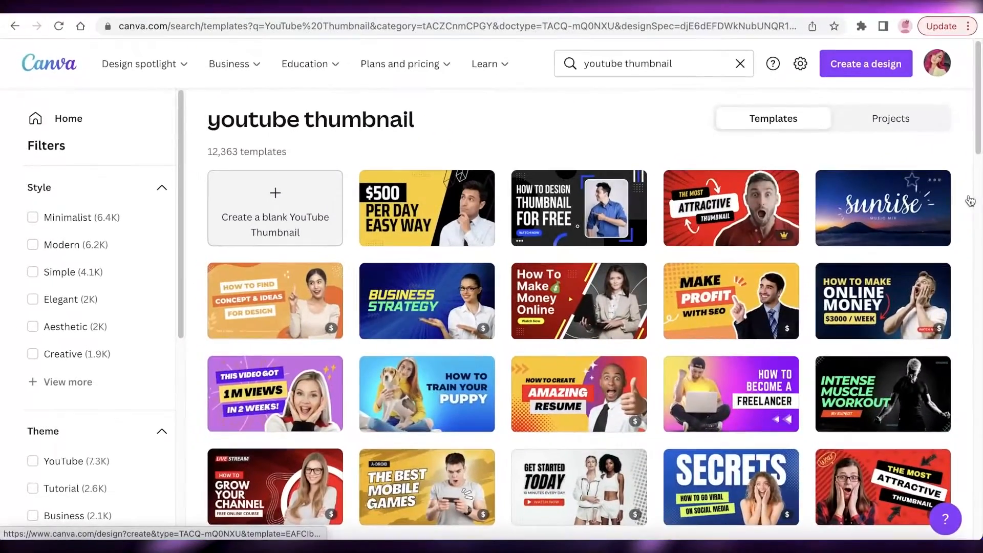
Browse the YouTube thumbnail templates to compare the designs on offer
scroll(978, 208, down, 2)
scroll(627, 241, down, 7)
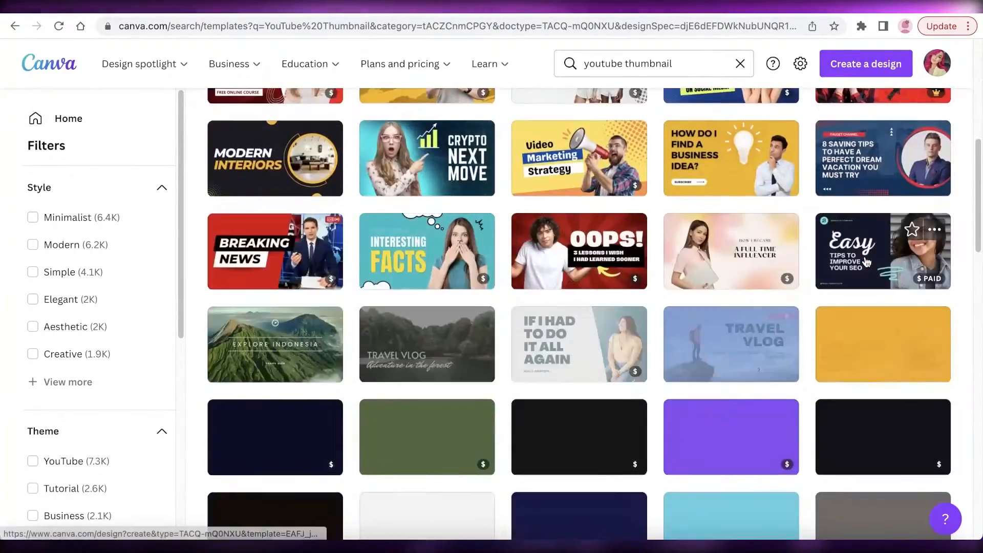
scroll(266, 265, down, 2)
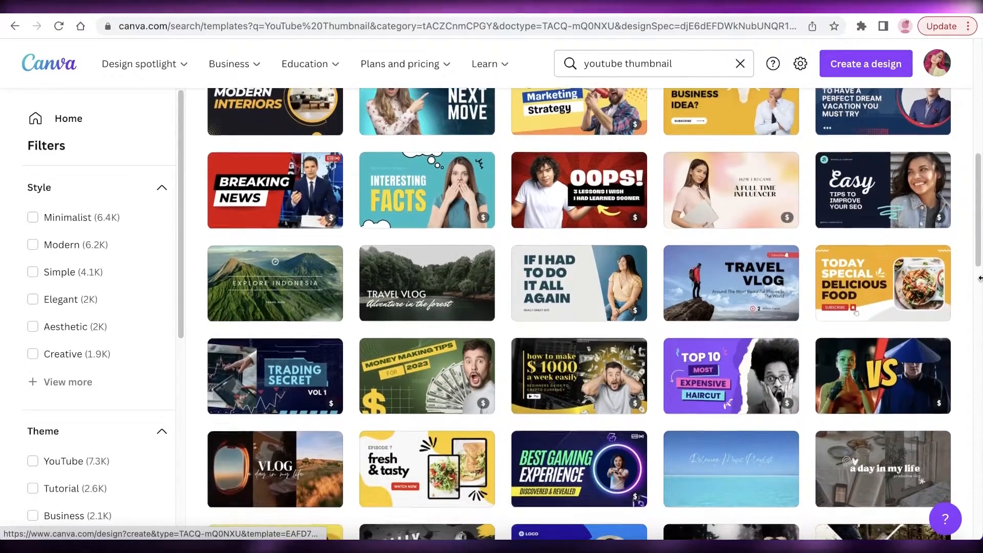
scroll(652, 432, down, 4)
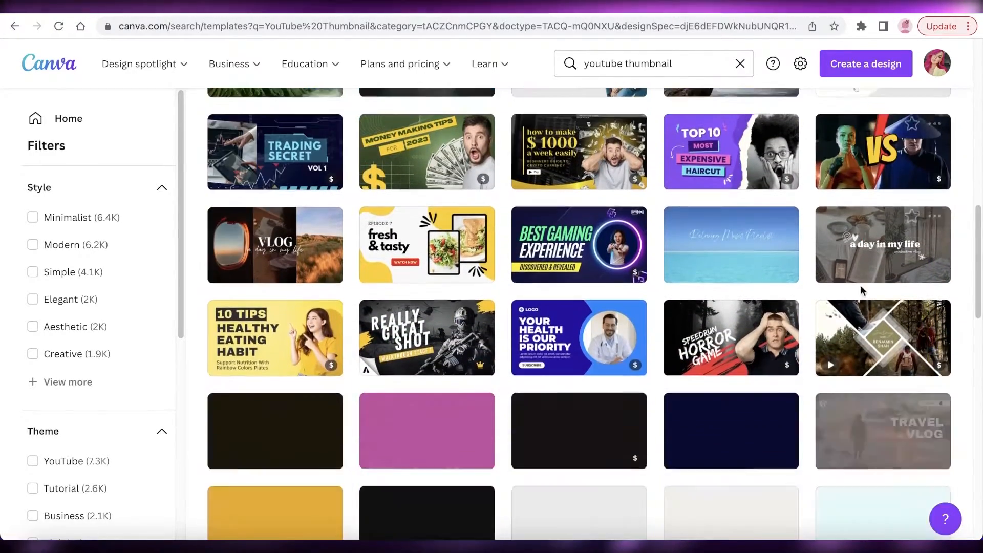
scroll(705, 306, down, 5)
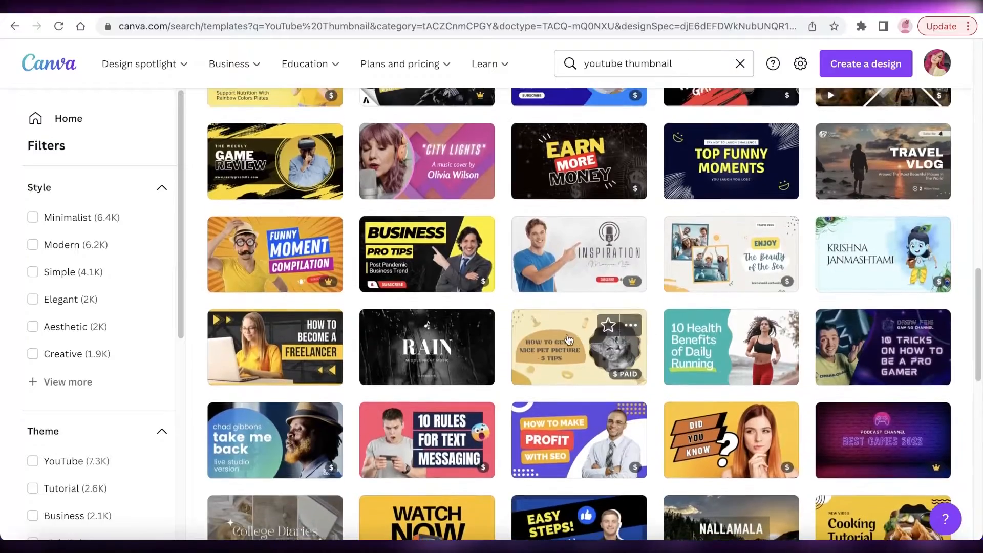
scroll(440, 338, up, 12)
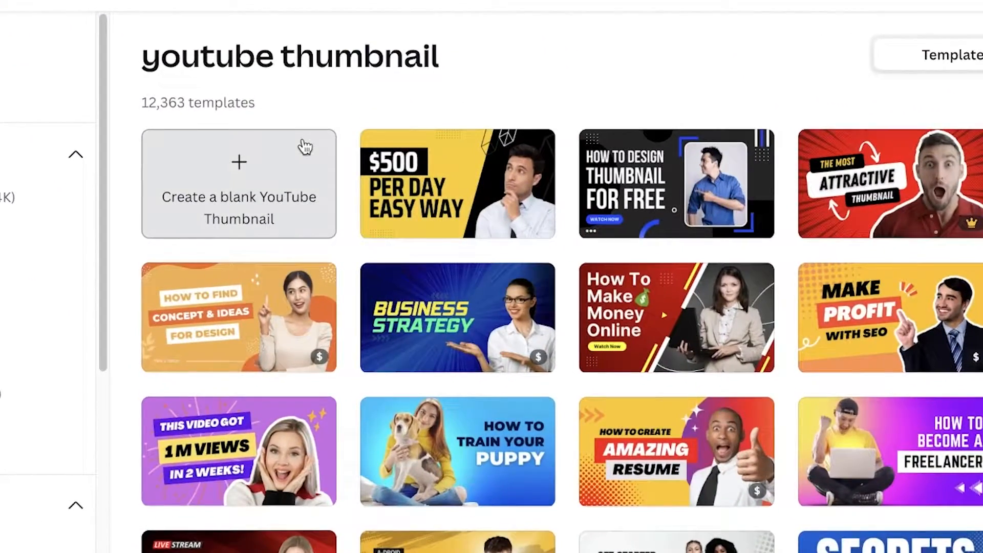
scroll(527, 197, down, 15)
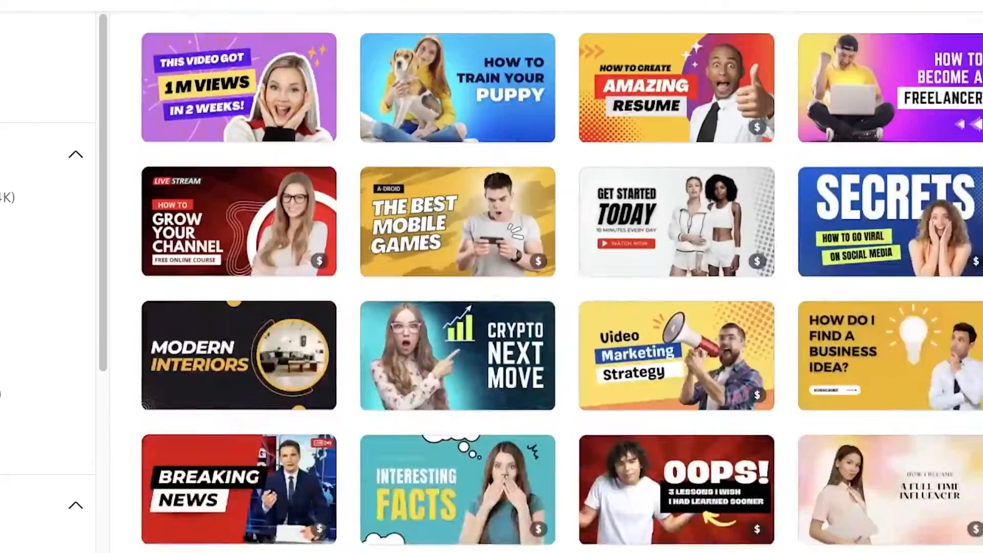
scroll(941, 239, down, 8)
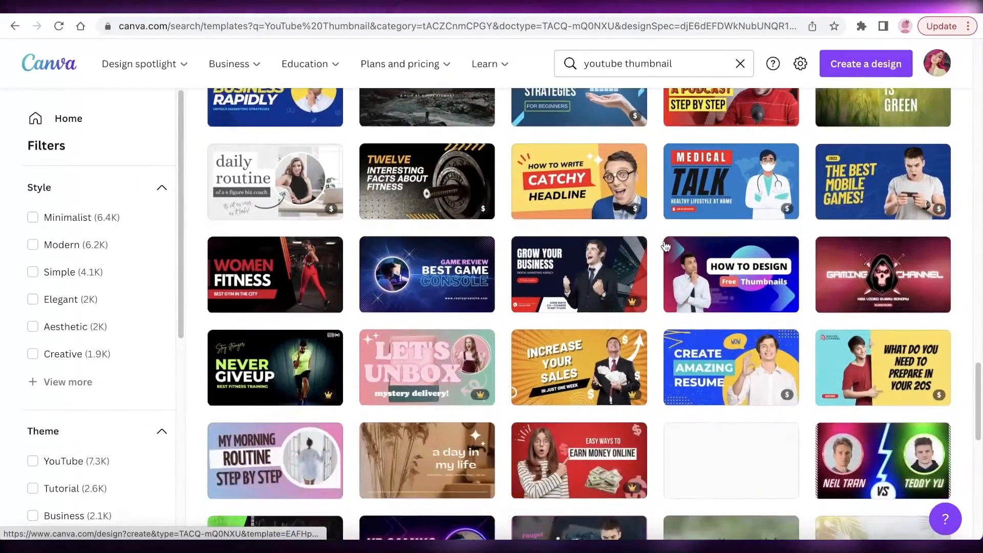
scroll(666, 247, down, 3)
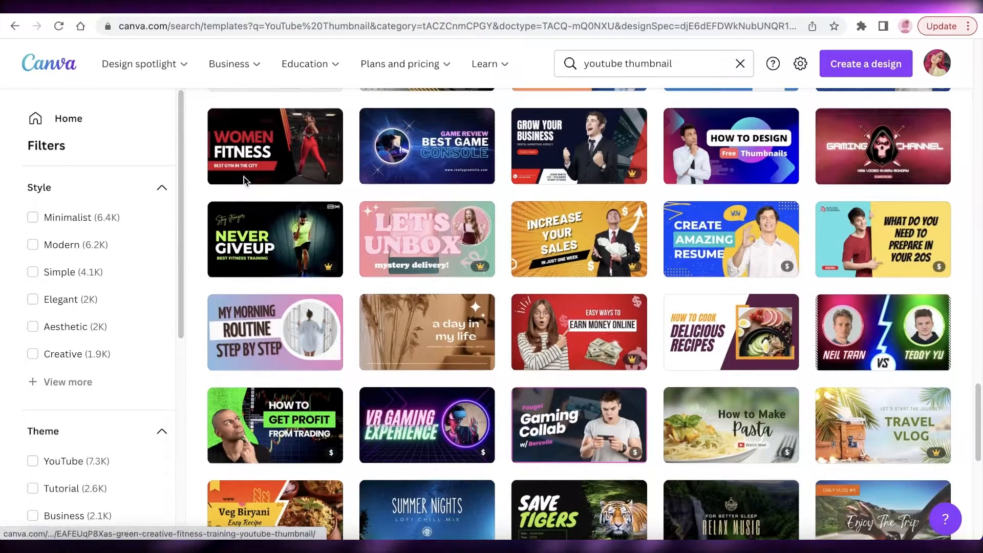
scroll(245, 179, up, 3)
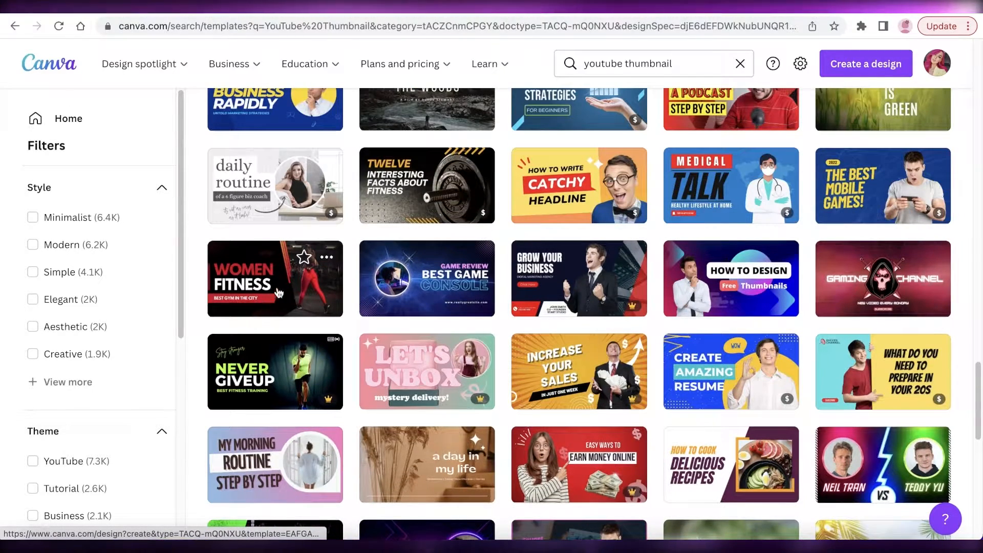
scroll(887, 251, down, 1)
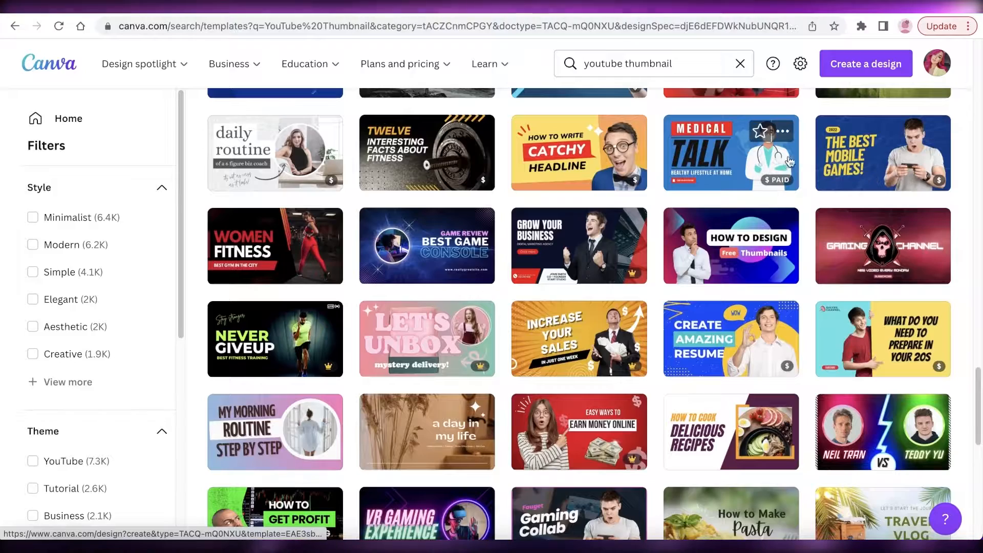
scroll(666, 230, down, 9)
scroll(729, 254, down, 4)
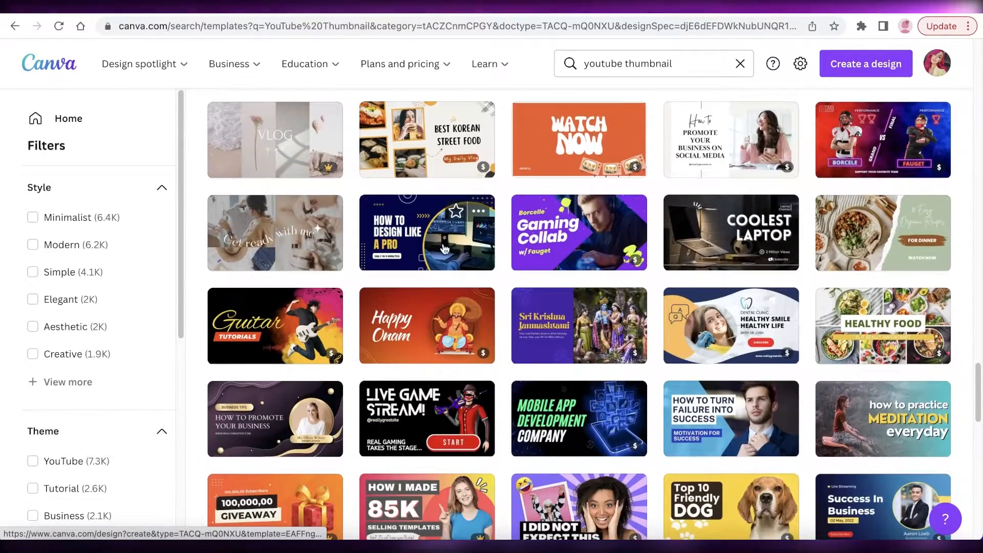
scroll(436, 249, down, 1)
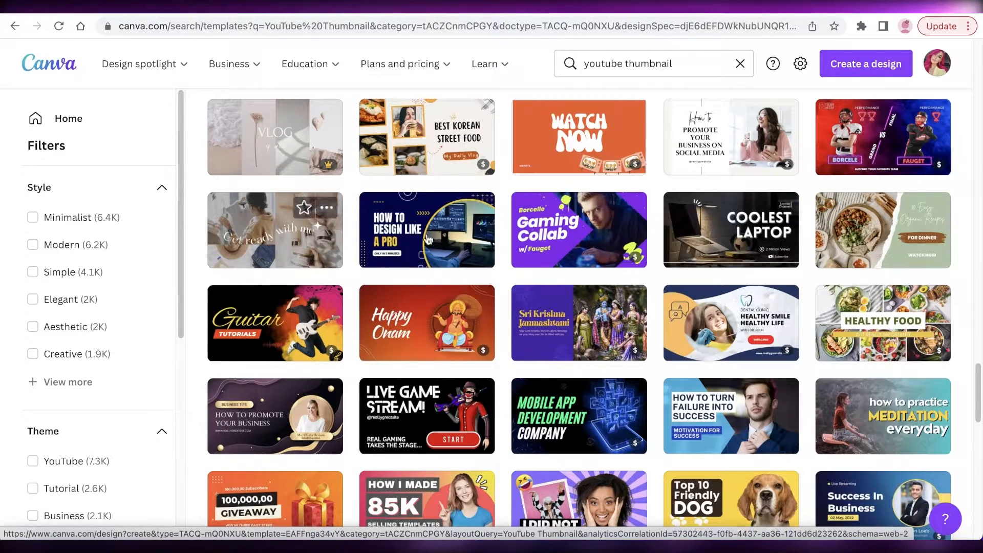
scroll(717, 307, down, 10)
scroll(978, 213, down, 3)
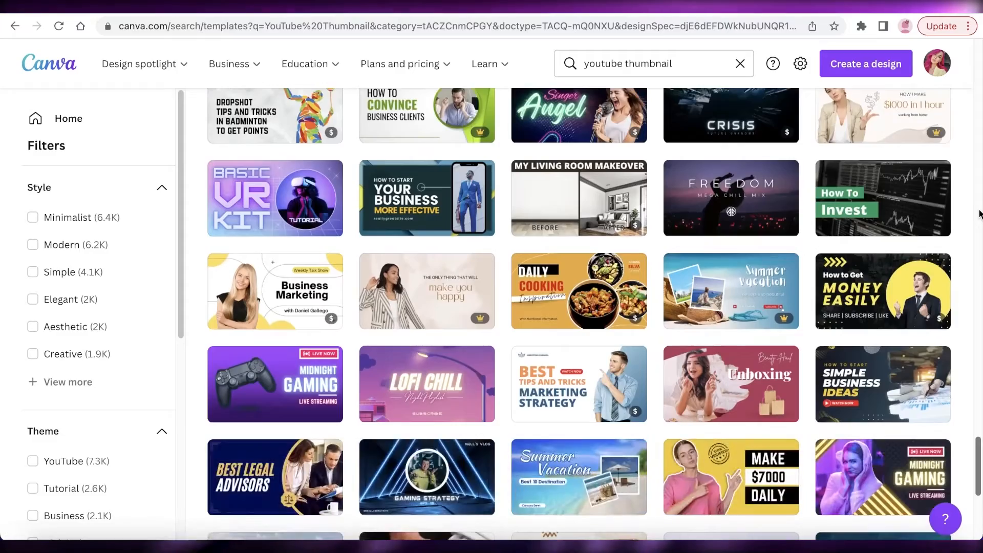
Open the yellow "Make $7000 Daily" thumbnail template for editing
scroll(767, 317, down, 3)
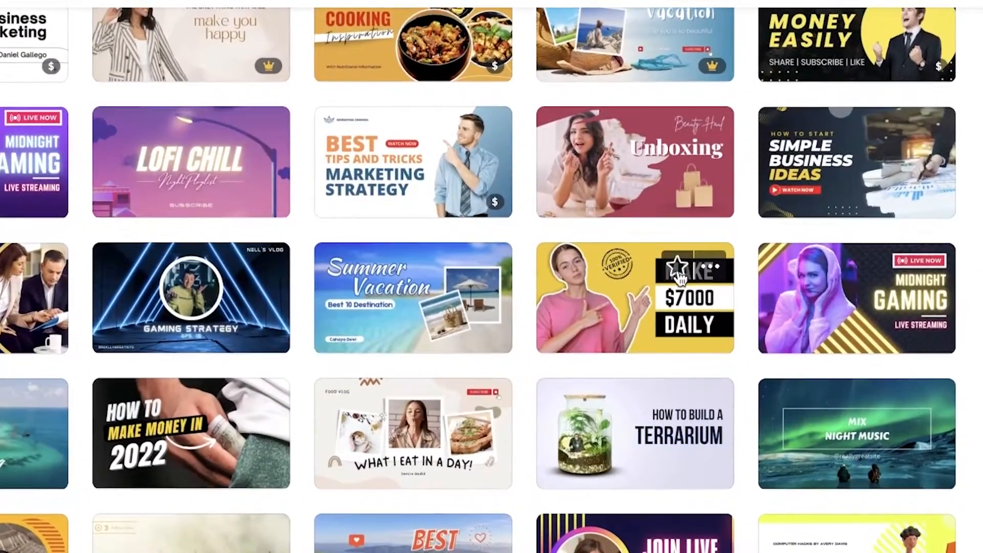
scroll(737, 271, down, 1)
click(612, 270)
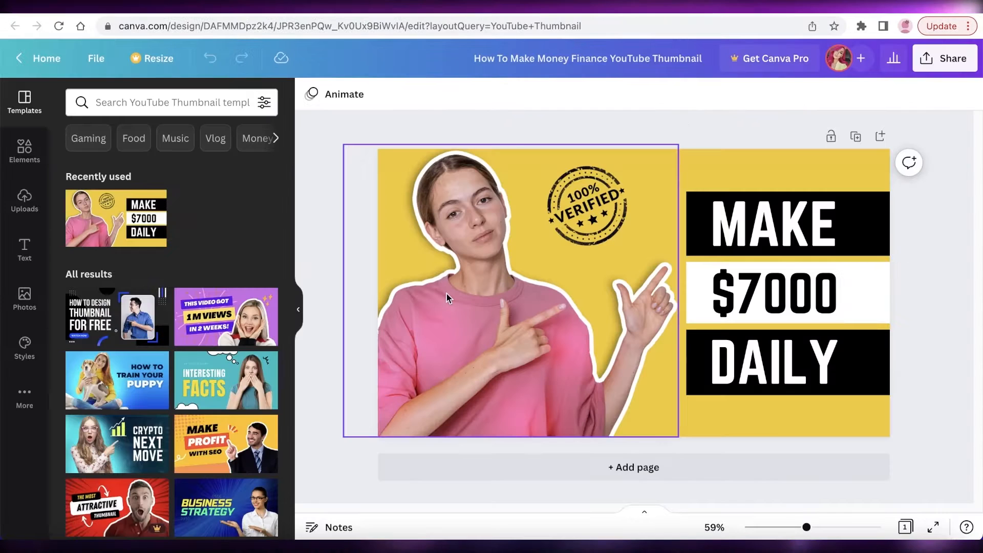
Delete the cut-out photo of the woman in the pink sweater from the thumbnail
click(447, 293)
click(937, 241)
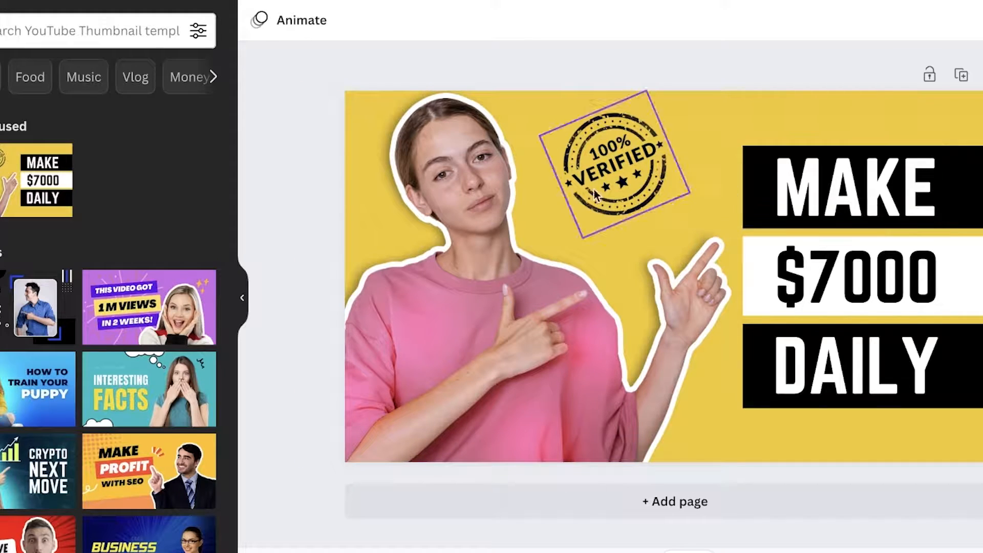
click(508, 211)
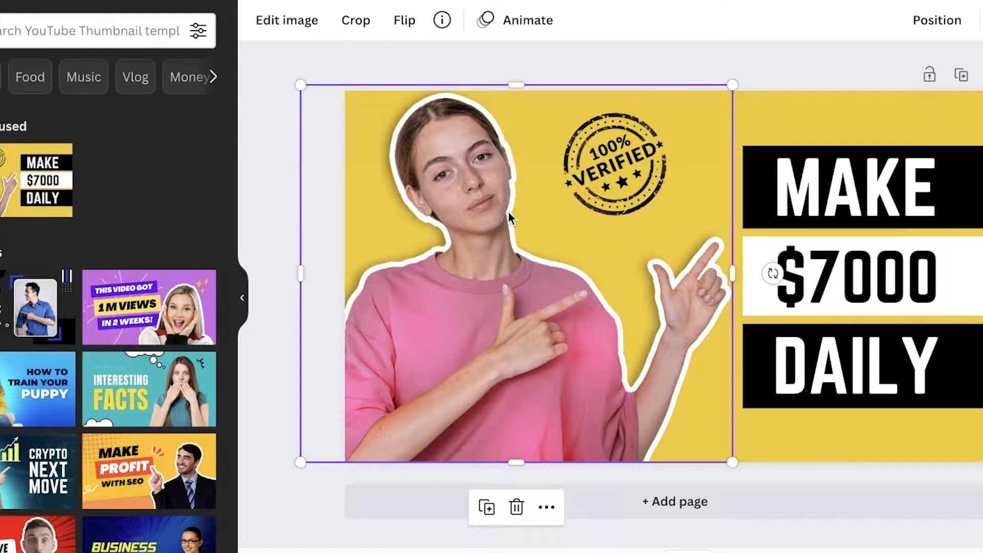
key(Delete)
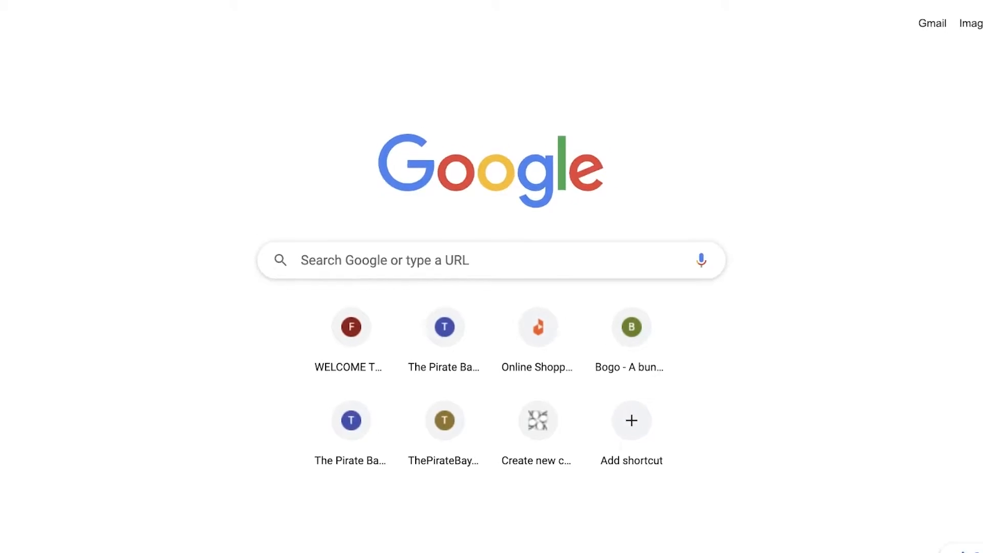
Open vecteezy.com in a new browser tab and search its photos for "woman"
text(v)
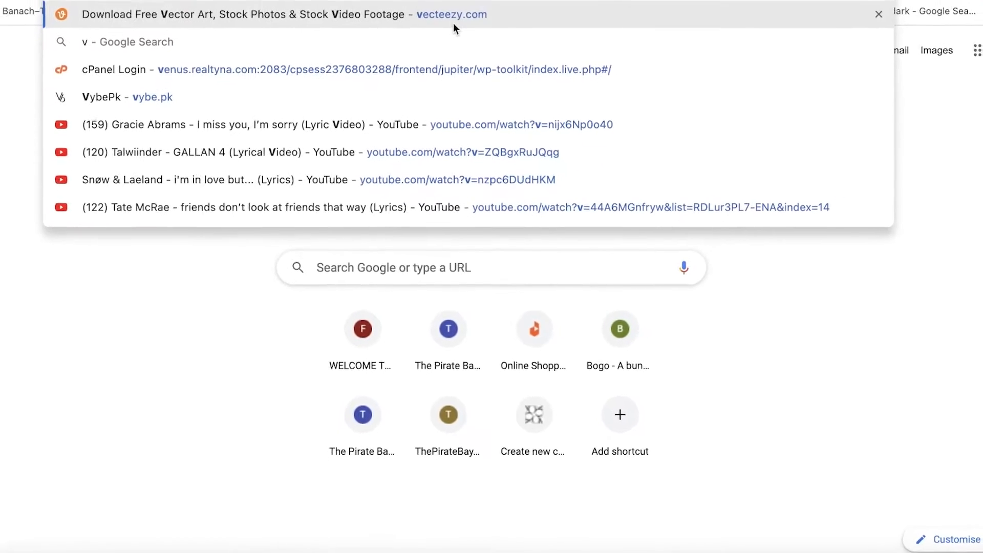
key(Return)
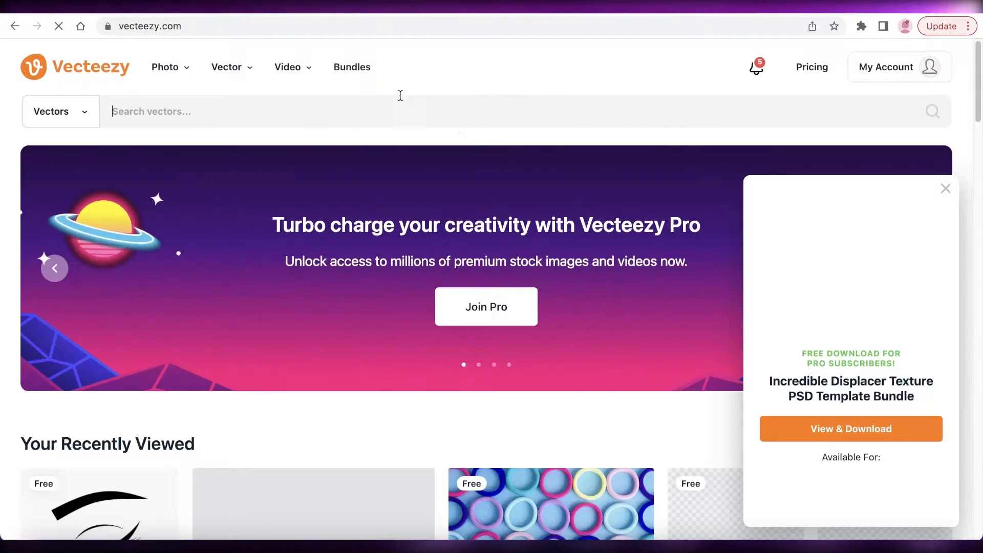
click(75, 109)
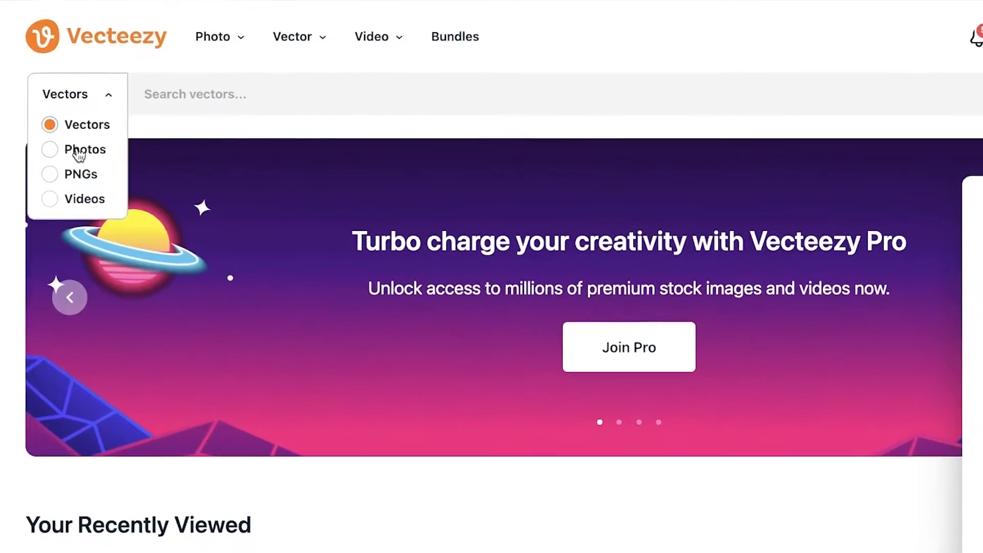
click(70, 152)
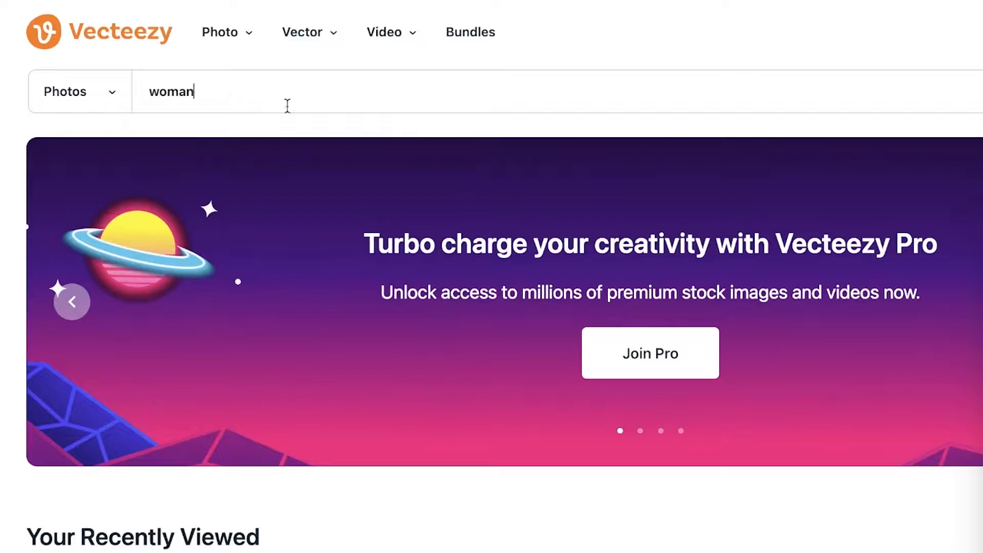
click(287, 105)
text(woman)
key(Return)
Look through the stock photos of women for a free portrait suited to the thumbnail
scroll(852, 162, down, 10)
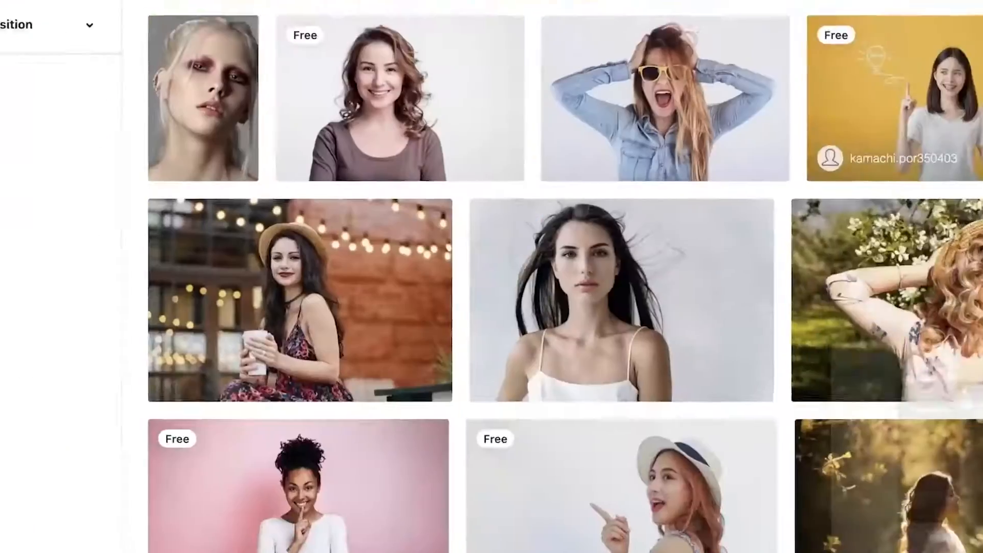
scroll(852, 162, up, 3)
scroll(852, 162, up, 4)
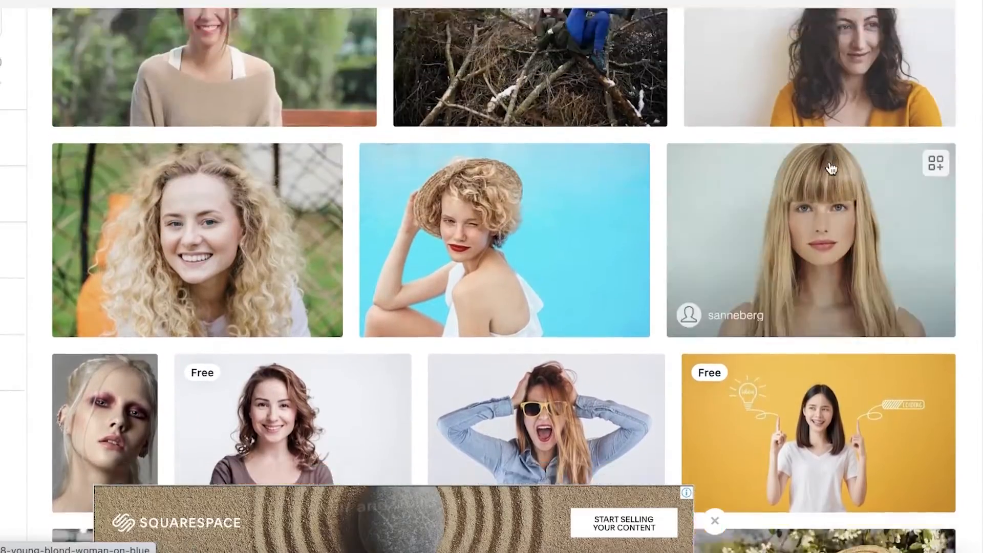
scroll(829, 165, down, 7)
scroll(830, 194, down, 9)
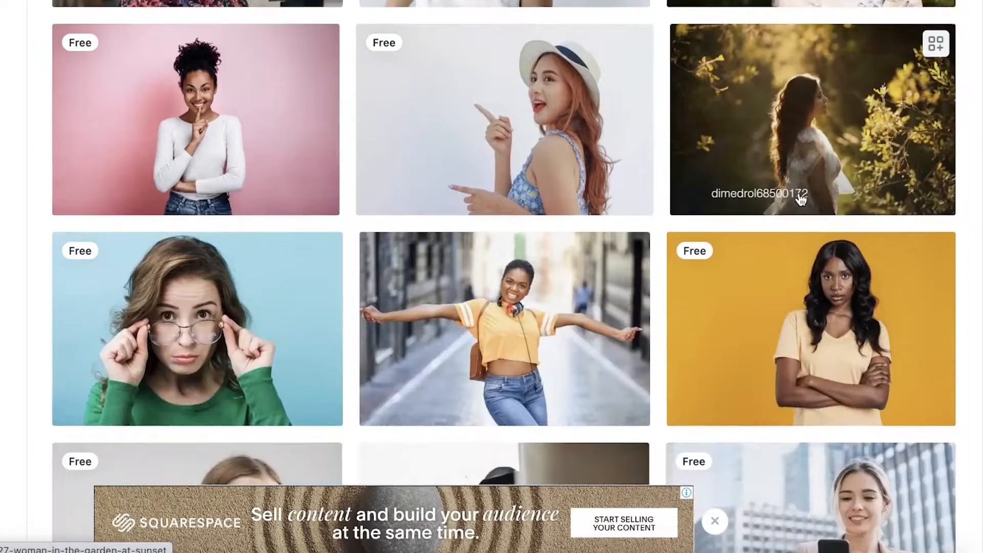
scroll(505, 204, down, 7)
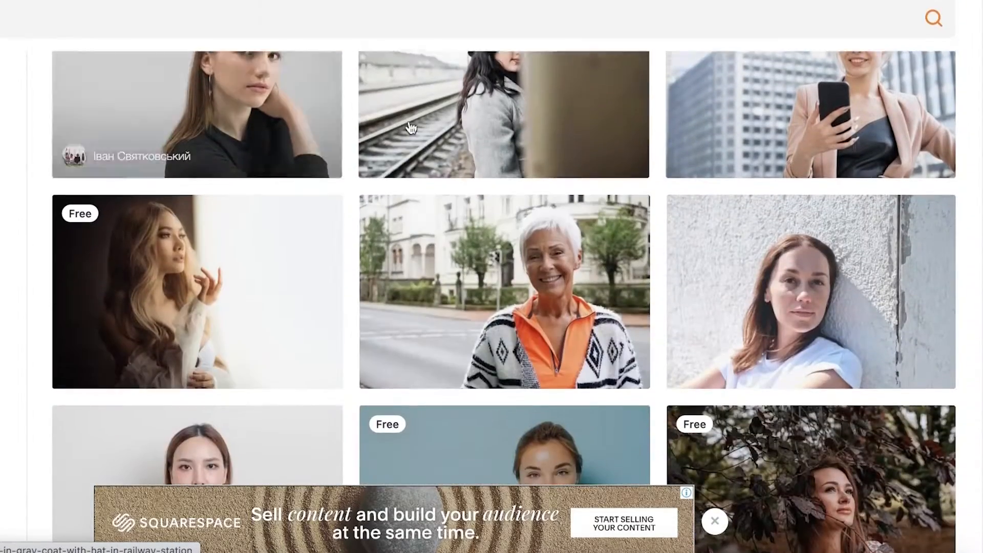
scroll(352, 174, up, 1)
scroll(343, 184, up, 3)
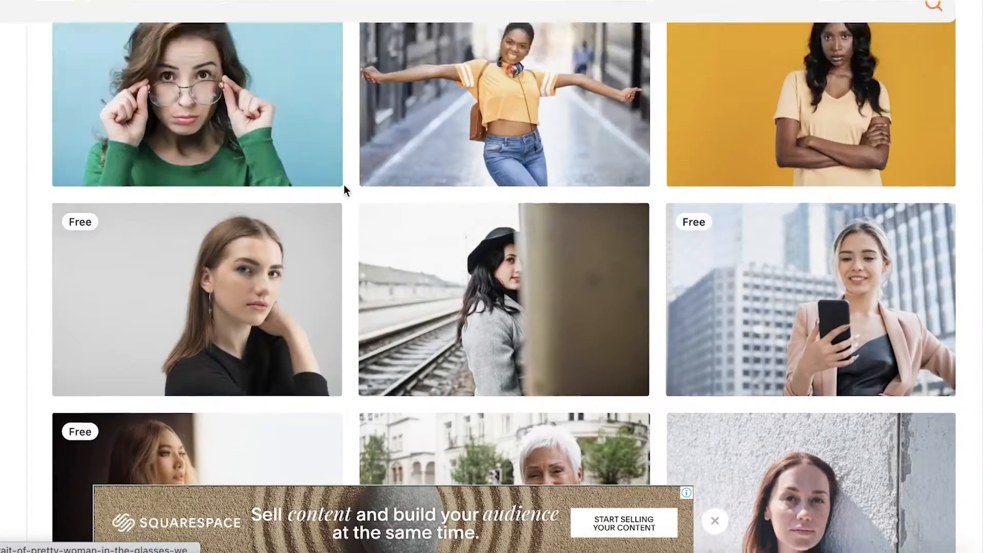
Open the free photo of the smiling woman in a grey turtleneck against a blue wall
scroll(333, 194, down, 4)
scroll(651, 272, down, 4)
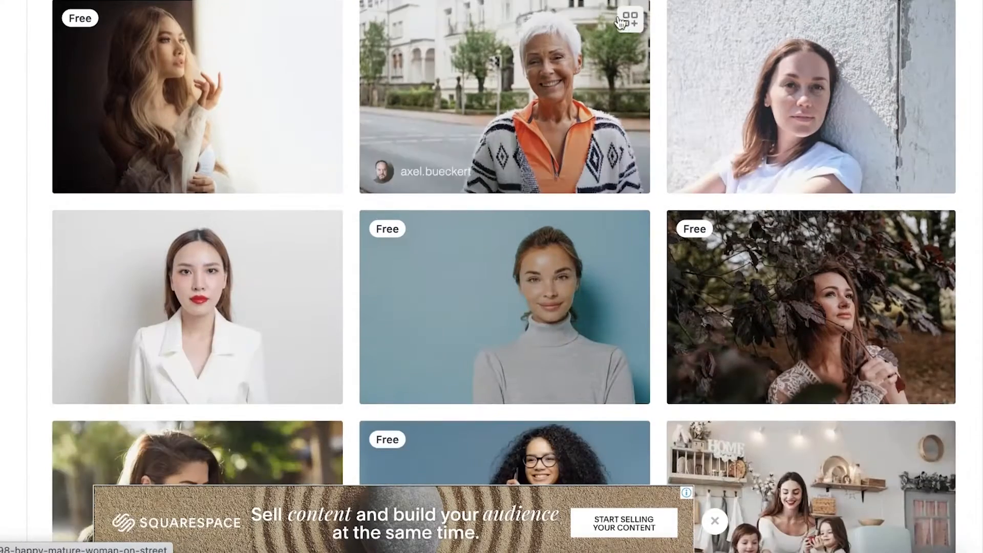
scroll(505, 208, down, 4)
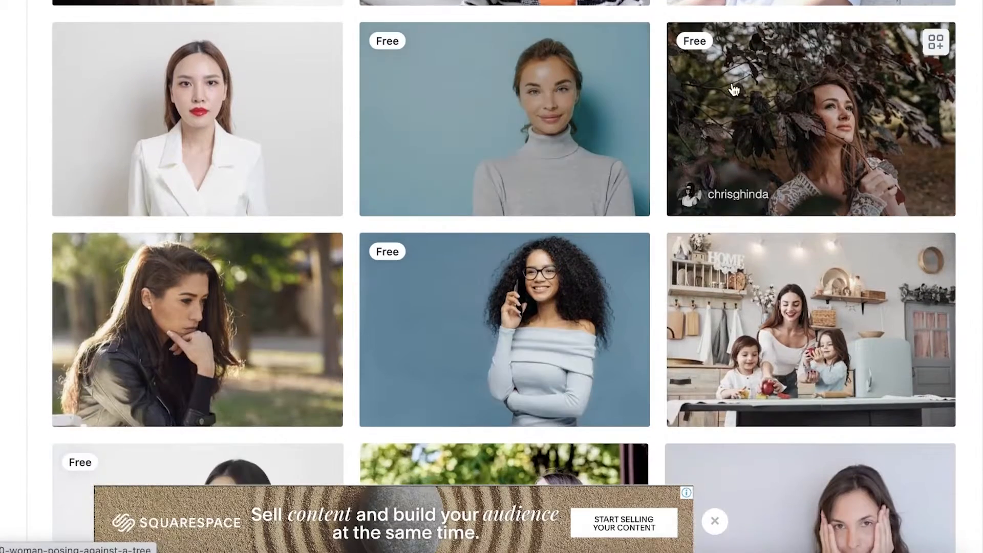
click(545, 132)
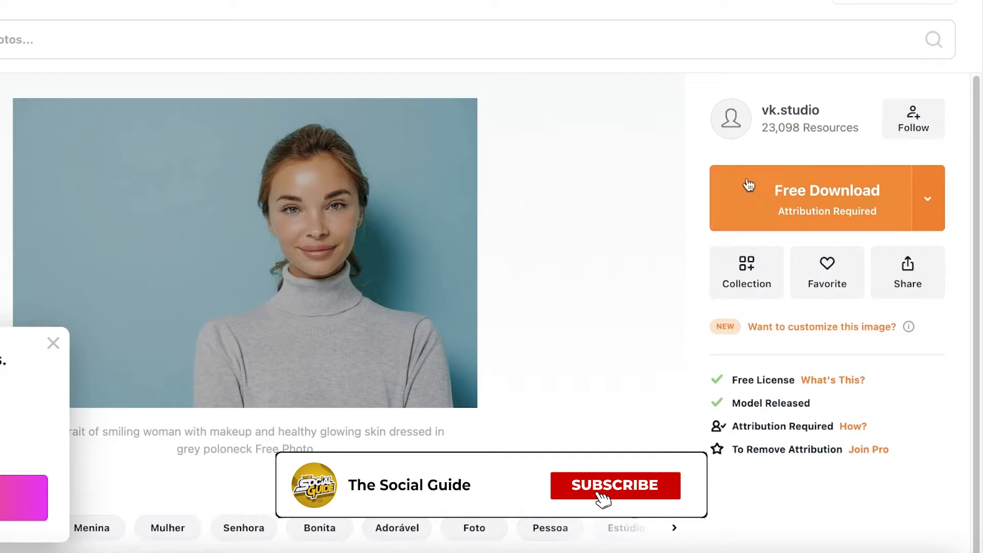
Download the free photo of the woman in the grey turtleneck and dismiss the advertisement that pops up
click(714, 189)
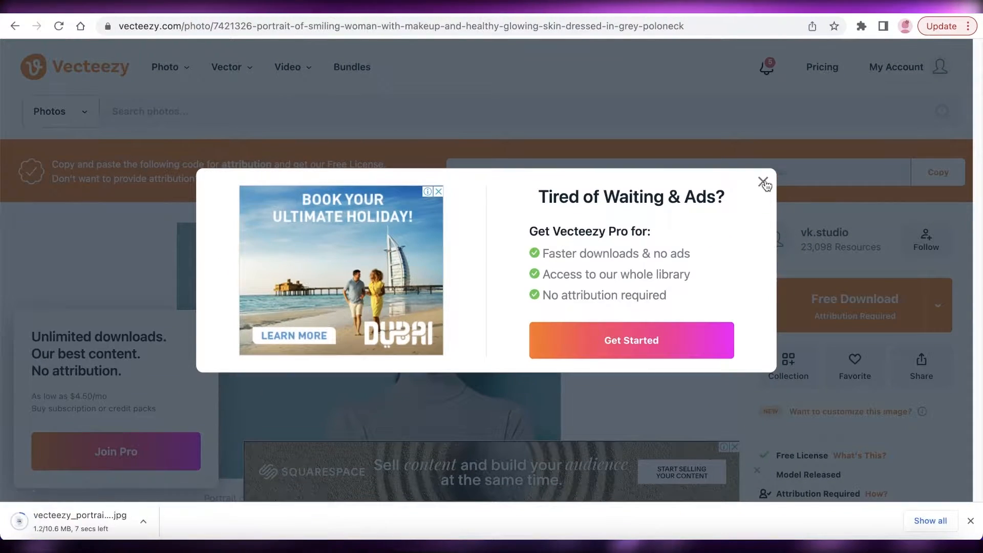
click(763, 201)
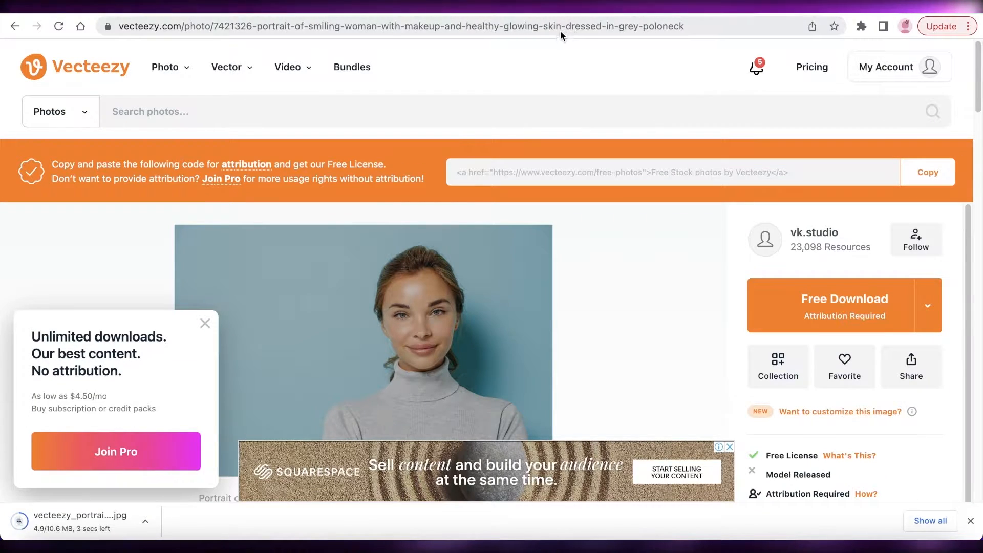
Switch to remove.bg and upload the downloaded turtleneck photo to remove its background
click(379, 9)
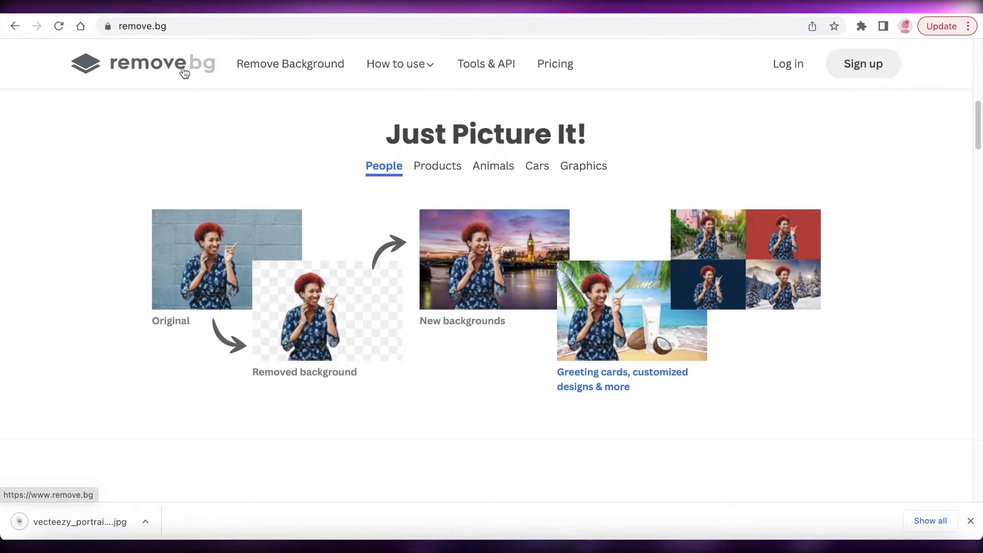
scroll(323, 119, down, 10)
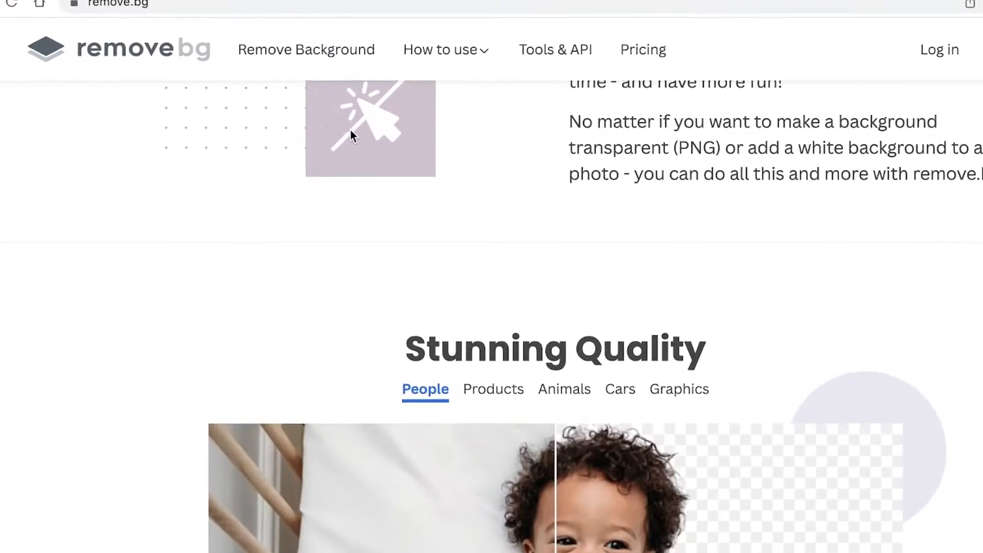
scroll(324, 127, up, 12)
click(303, 54)
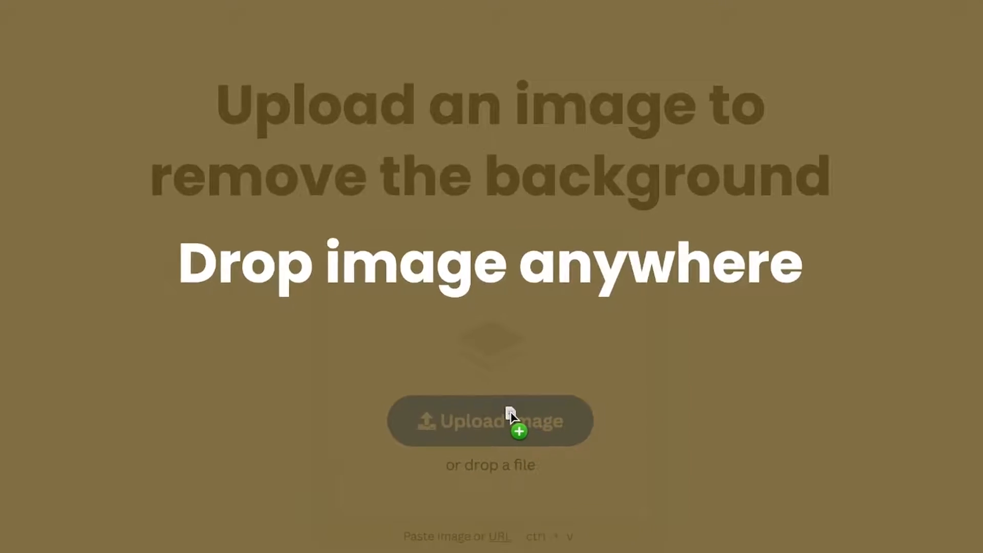
drag(507, 413, 493, 410)
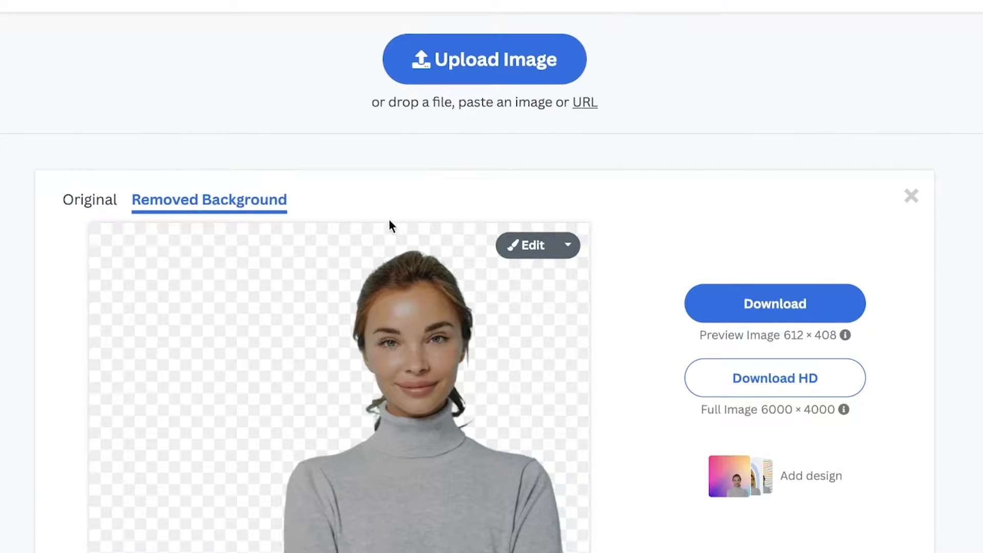
Check the cut-out of the woman and download it at the 612 × 408 preview size
scroll(391, 225, down, 8)
scroll(573, 139, up, 8)
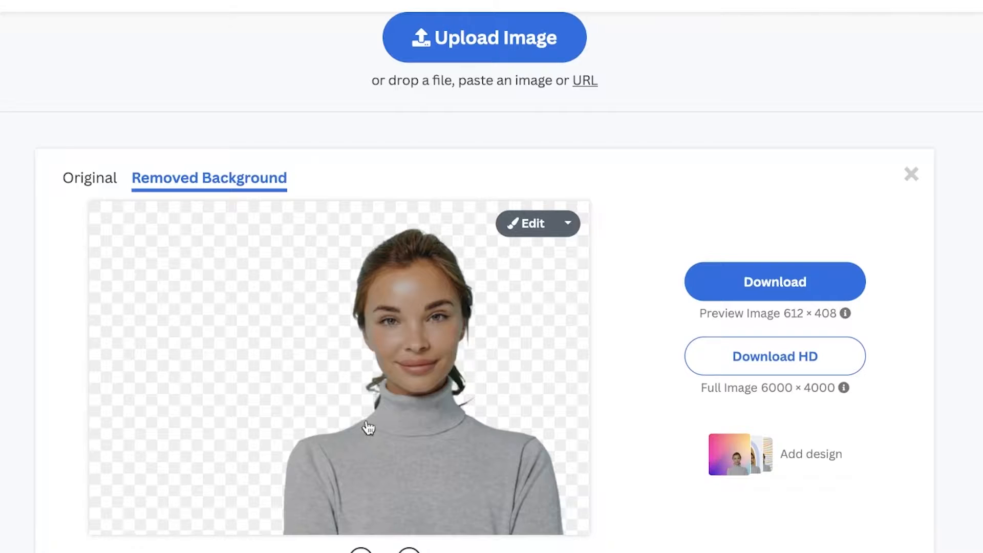
scroll(381, 255, up, 1)
scroll(404, 368, down, 2)
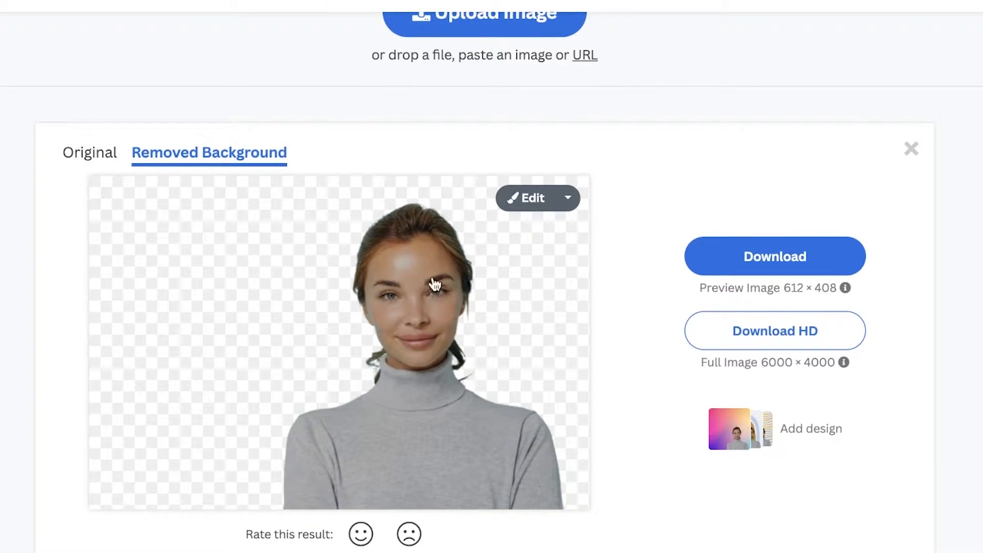
scroll(326, 252, down, 1)
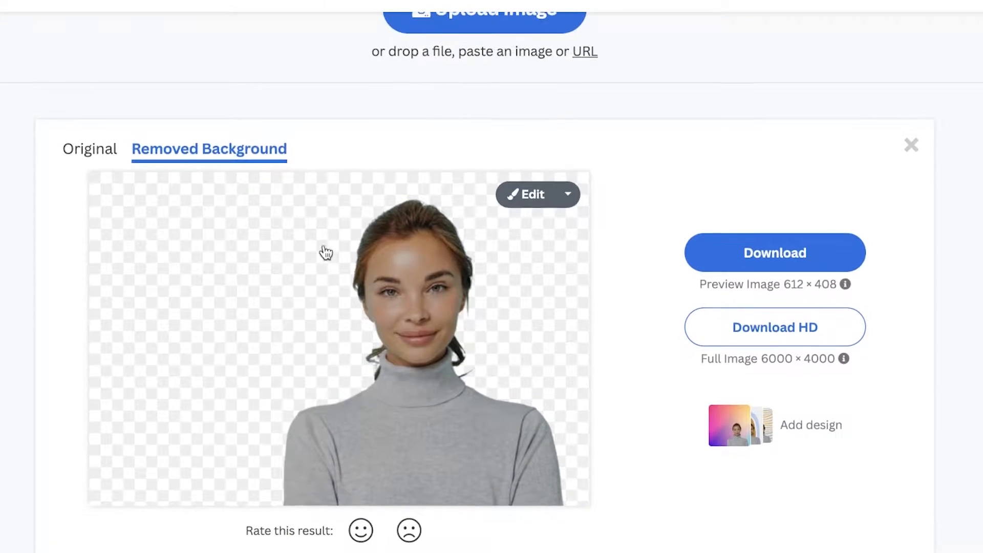
click(796, 261)
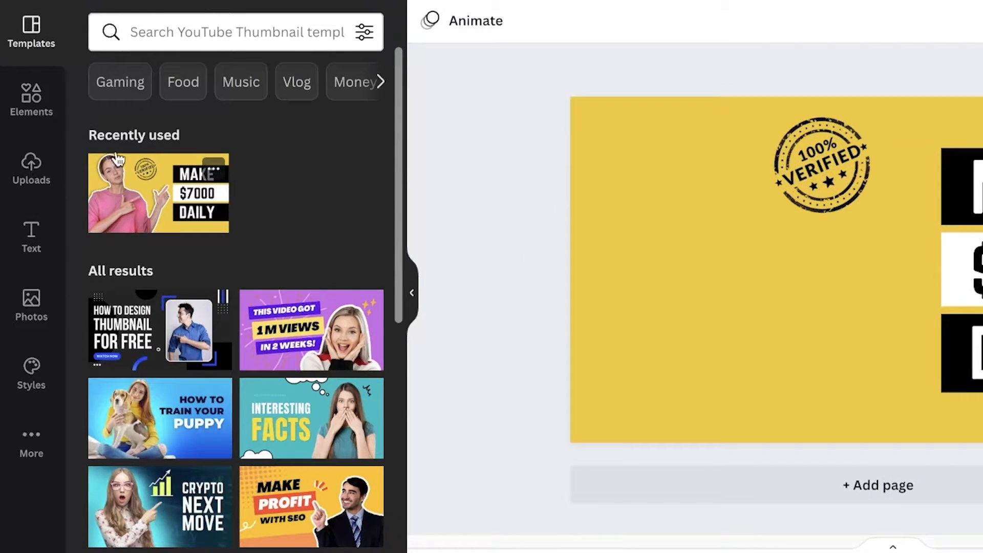
Upload the cut-out of the woman to Canva and place it on the empty side of the thumbnail
click(49, 156)
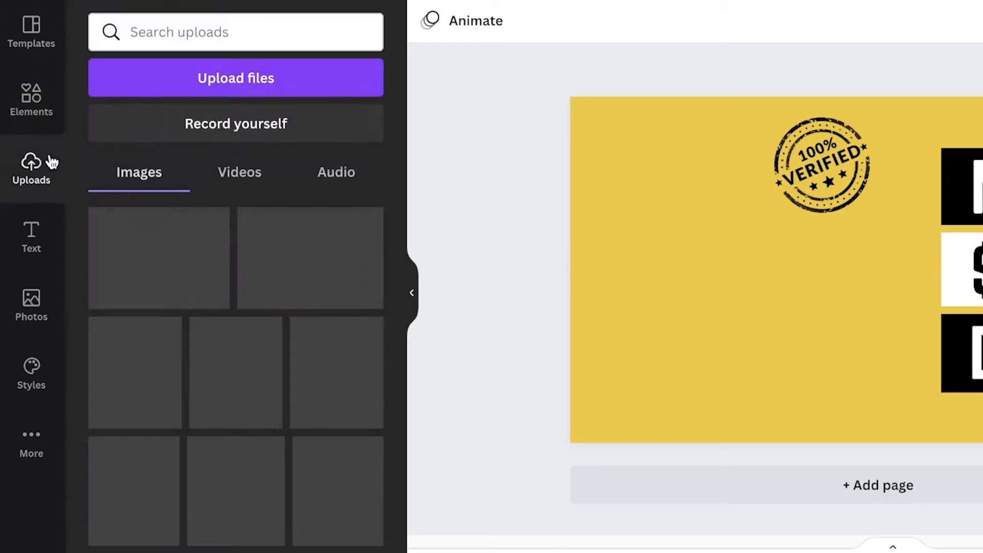
drag(194, 339, 224, 176)
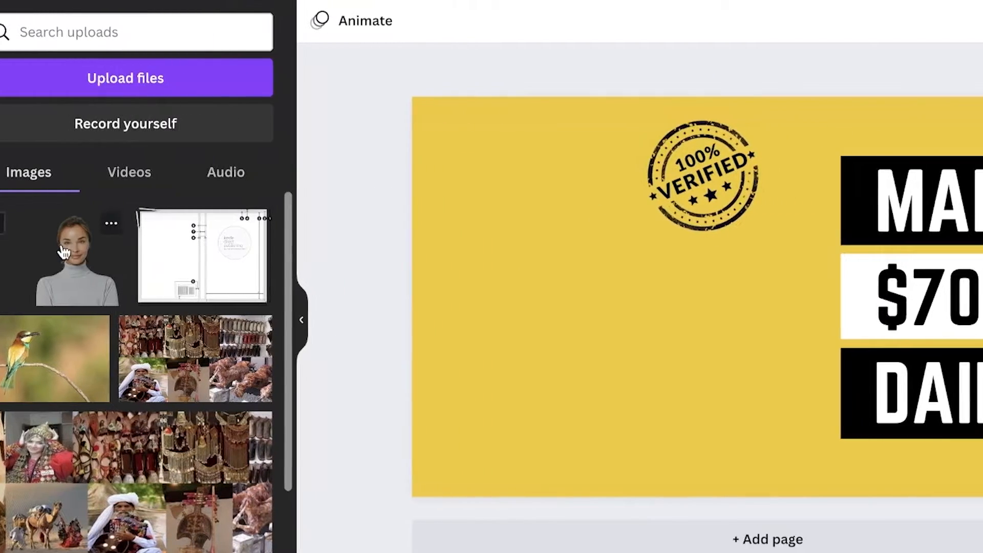
click(187, 256)
mouse_move(680, 353)
mouse_down()
mouse_move(649, 342)
mouse_move(679, 353)
mouse_up()
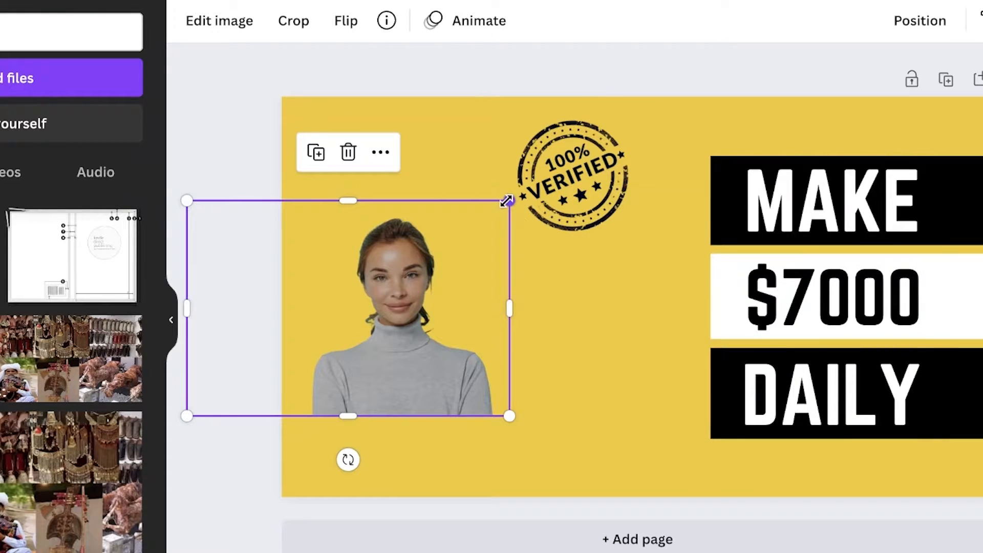
Enlarge the woman's cut-out to nearly the thumbnail's full height and seat it in the lower left corner of the design
drag(507, 200, 665, 99)
drag(495, 306, 390, 383)
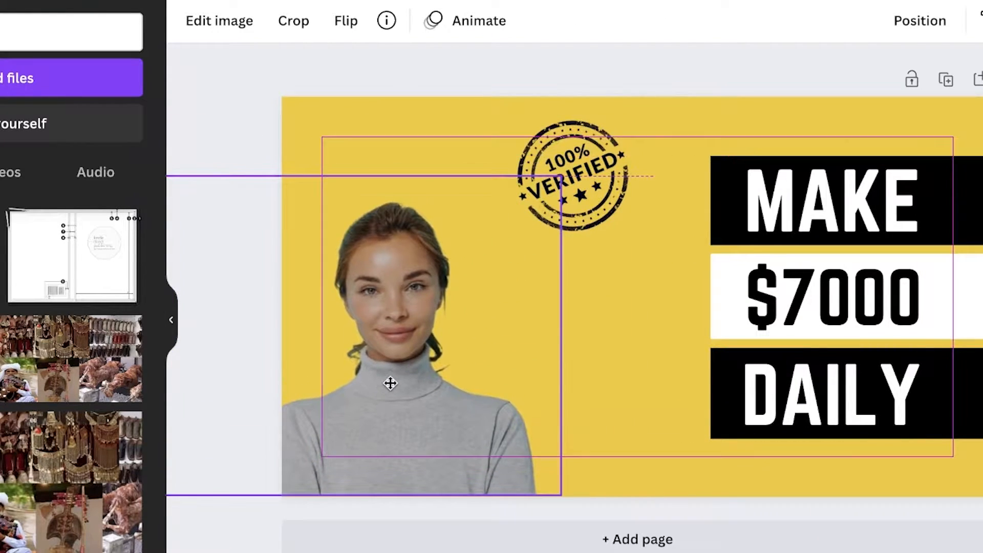
drag(560, 173, 683, 82)
drag(506, 323, 469, 331)
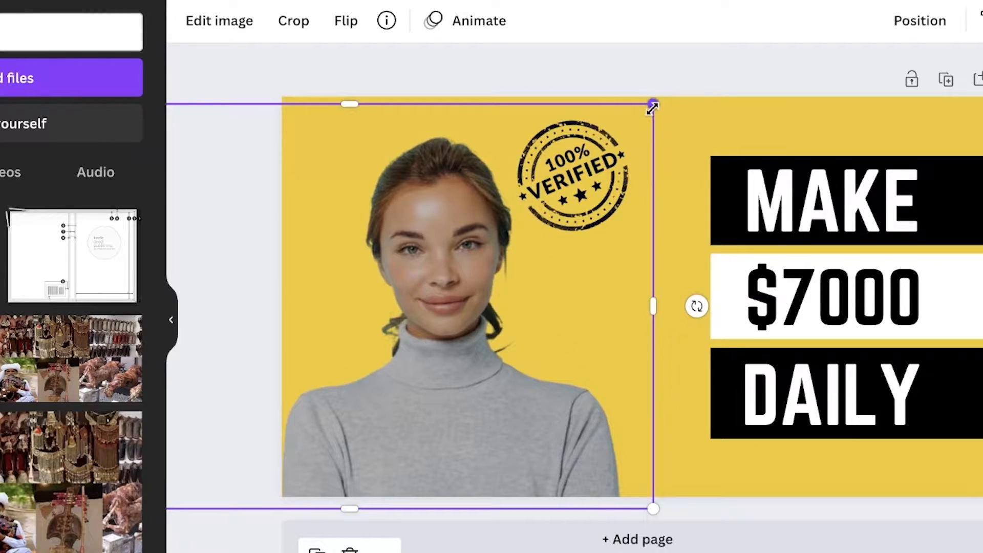
drag(653, 109, 646, 110)
drag(423, 364, 417, 365)
click(670, 72)
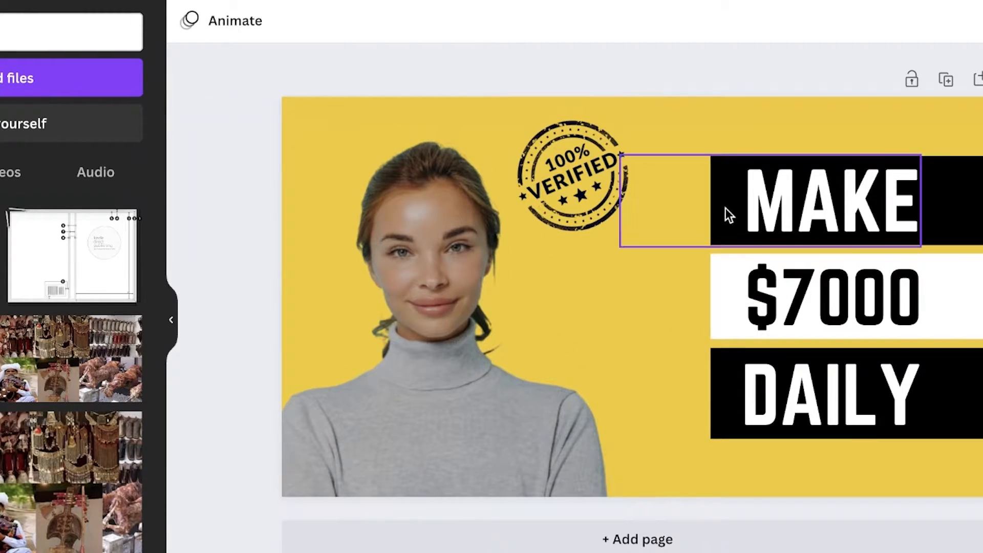
Replace the thumbnail's three headline lines with "TOP 10", "ELEGANCE" and "TIPS"
click(614, 172)
click(217, 278)
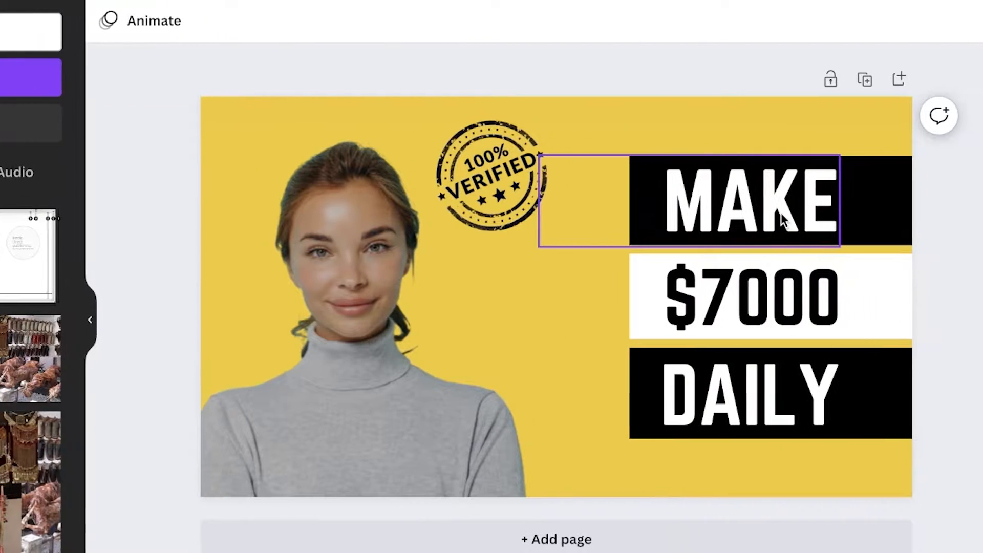
click(851, 202)
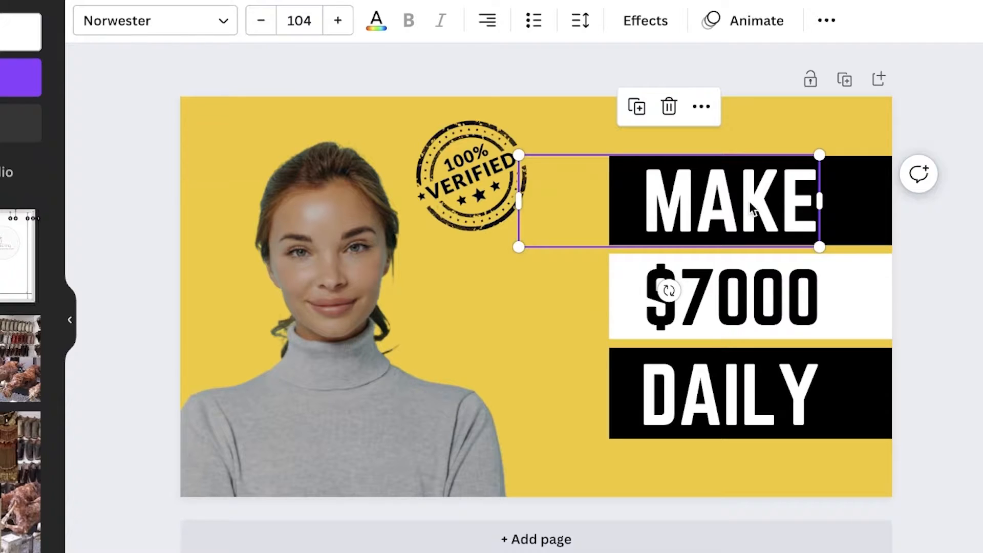
double_click(750, 209)
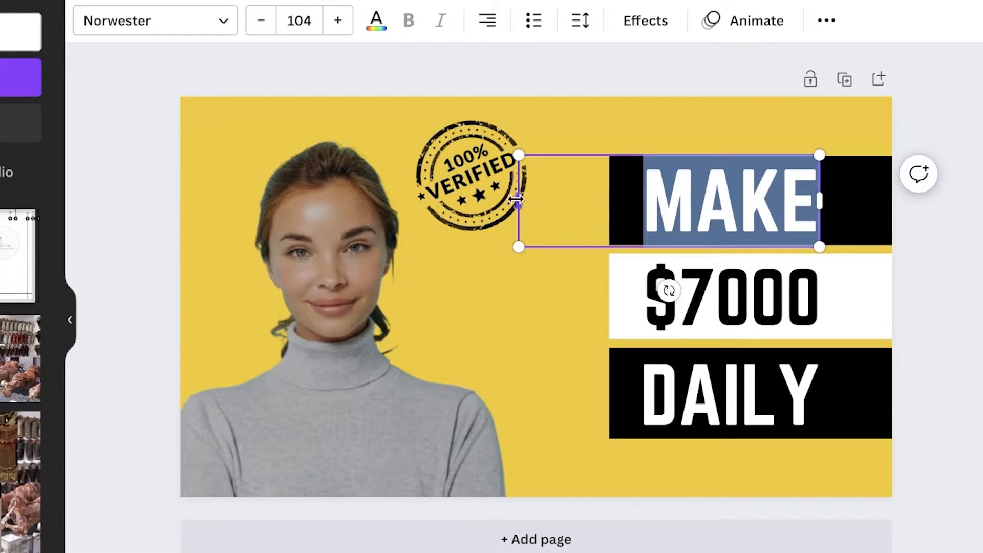
drag(517, 198, 637, 199)
click(716, 199)
double_click(717, 199)
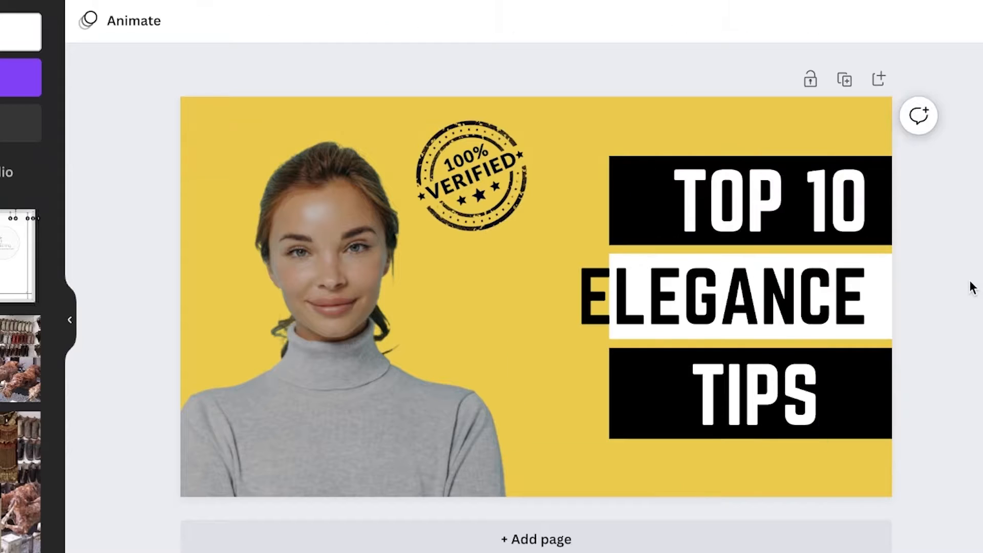
Narrow the "ELEGANCE" text box and shift the word slightly towards the thumbnail's right edge
click(665, 294)
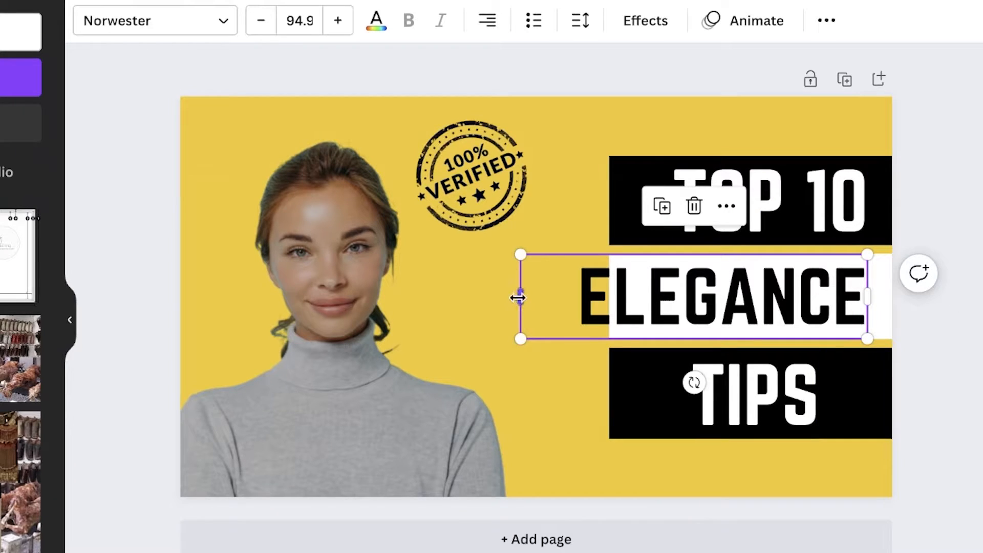
drag(521, 297, 565, 299)
drag(640, 305, 656, 309)
Shift the "TOP 10" text to the left within its black bar and narrow its text box
click(619, 198)
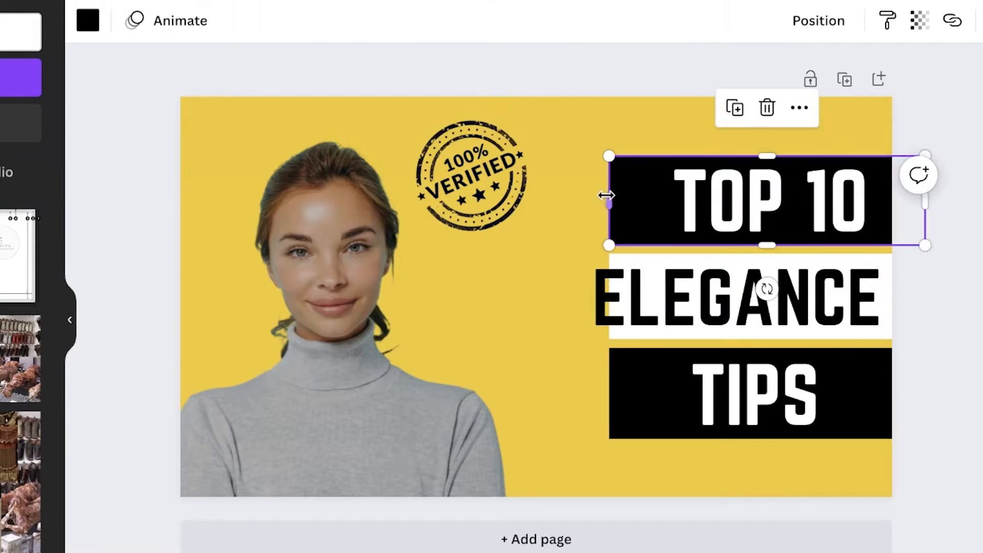
drag(840, 206, 815, 205)
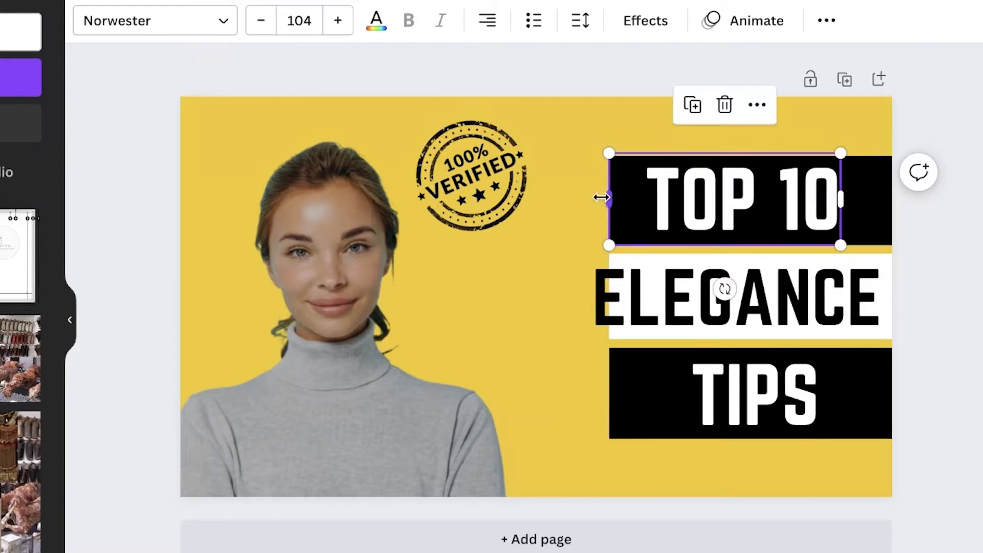
drag(613, 199, 657, 195)
click(704, 280)
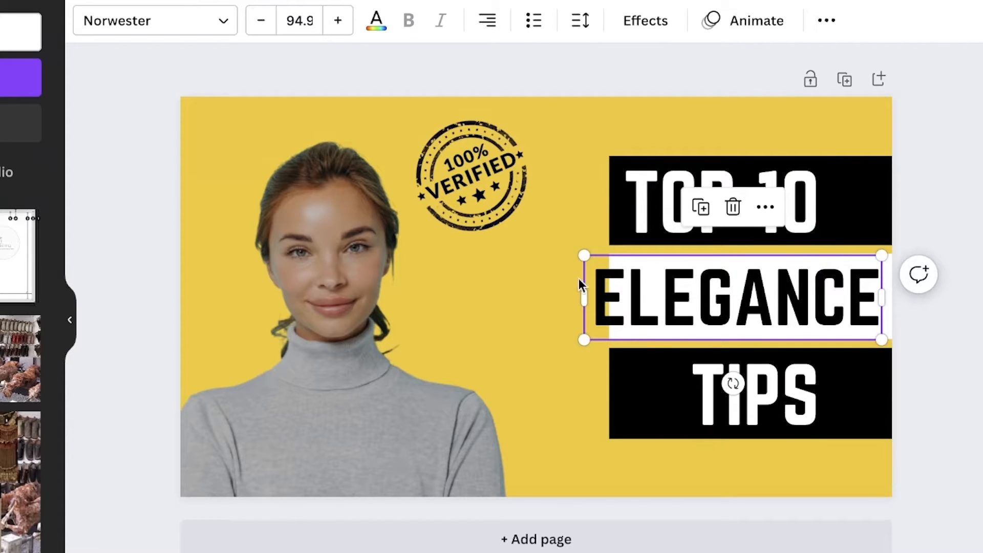
click(577, 382)
click(804, 291)
Narrow the "TIPS" text box and move the word so its right end lines up with "ELEGANCE"
click(705, 395)
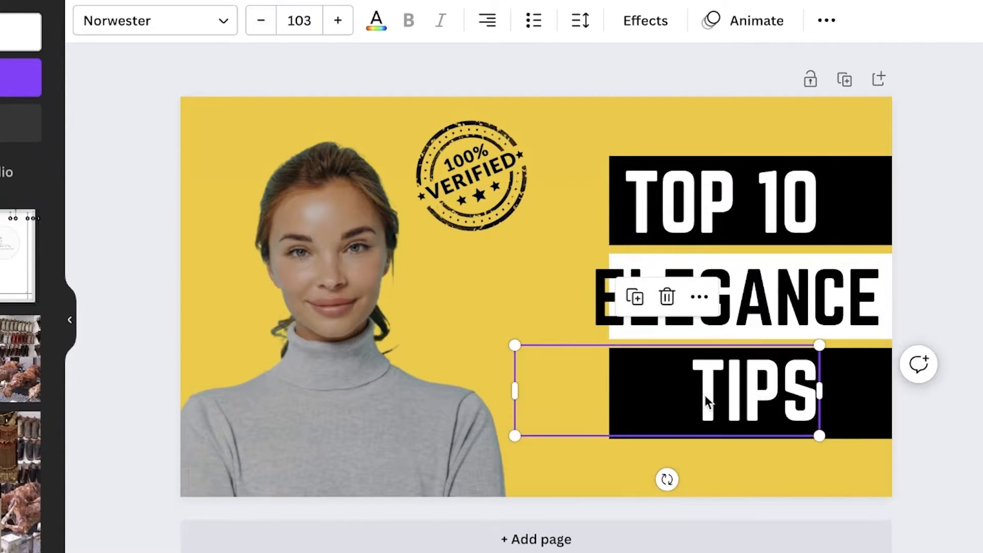
drag(515, 395, 592, 393)
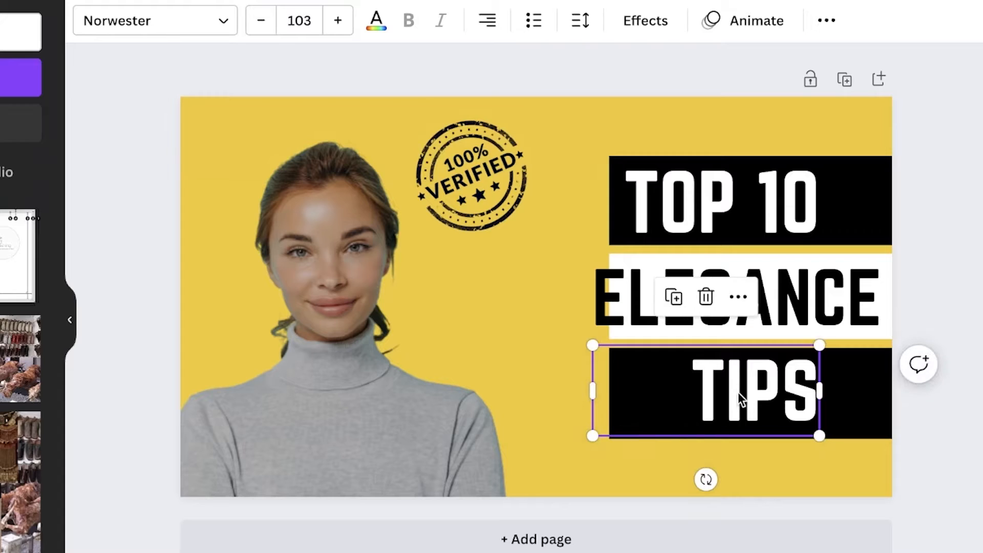
drag(738, 392, 743, 398)
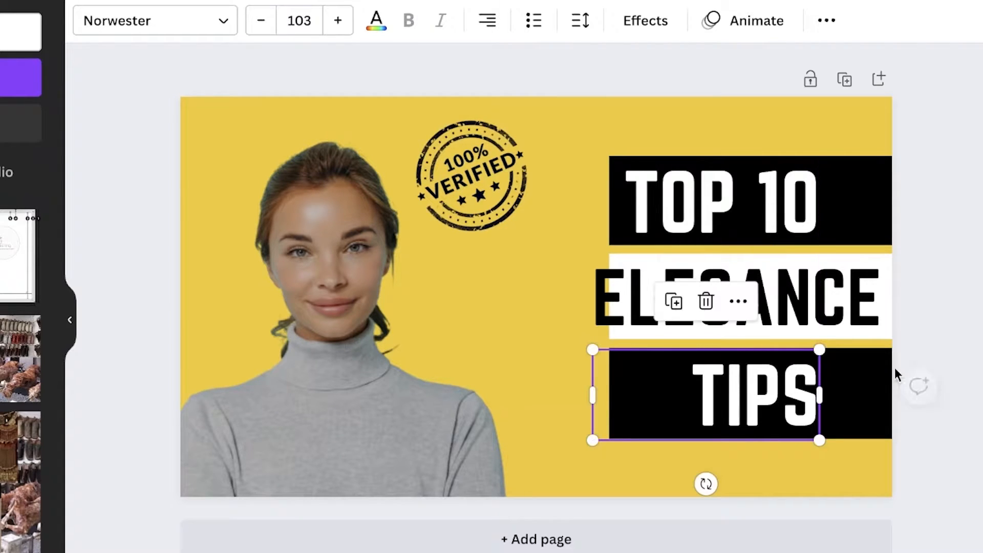
click(896, 369)
click(613, 388)
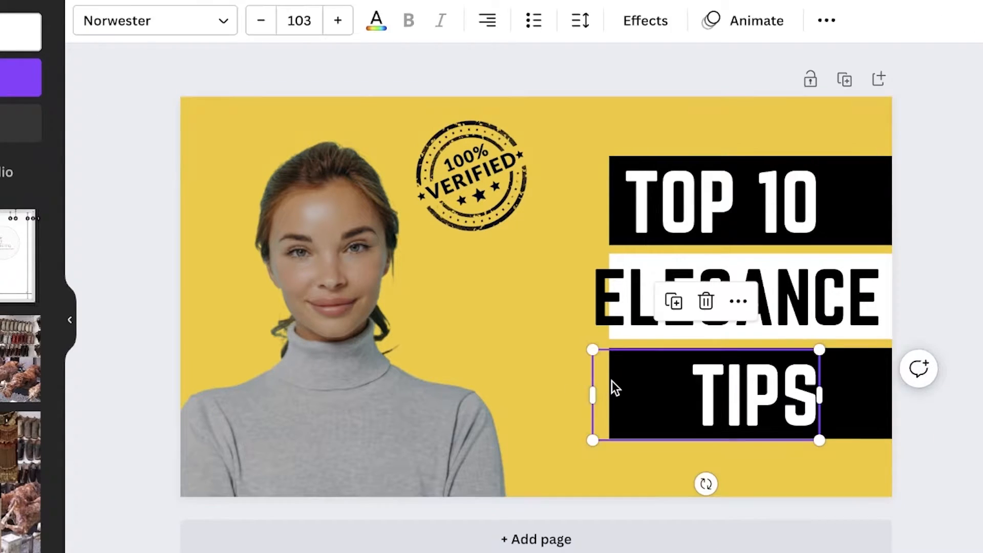
drag(591, 392, 796, 386)
click(487, 287)
Extend the white bar leftwards so it covers the full width of "ELEGANCE", moving the text aside and back onto it
click(627, 295)
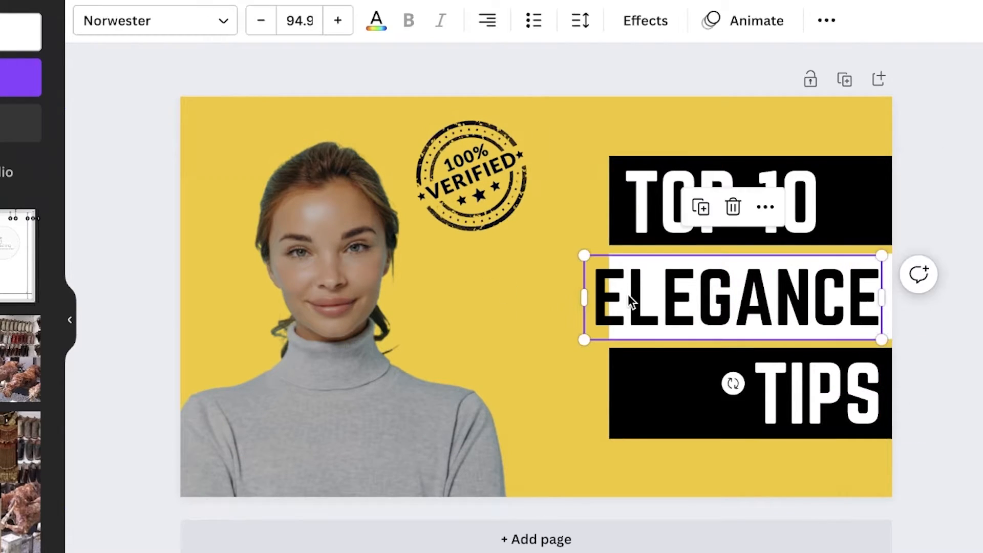
drag(627, 294, 549, 427)
click(654, 305)
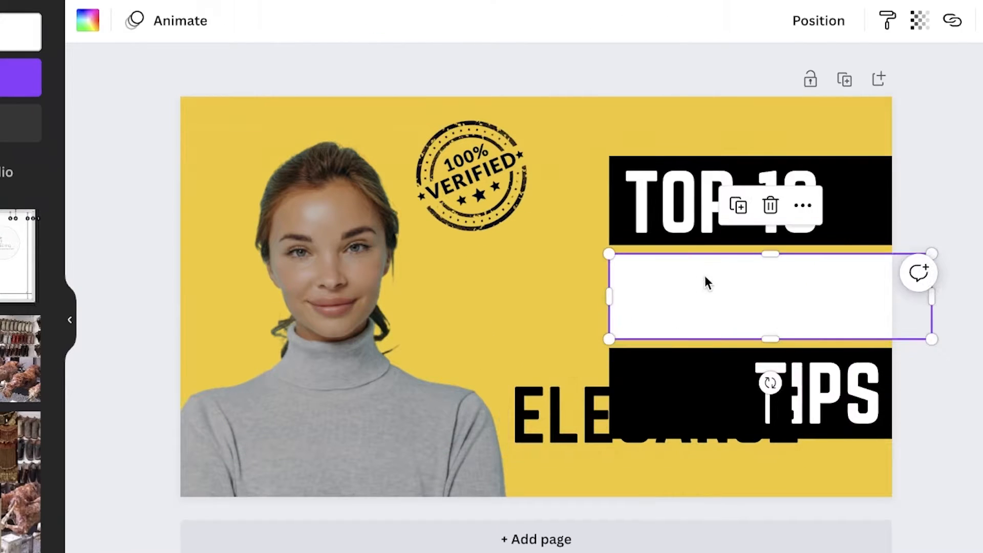
drag(602, 295, 563, 293)
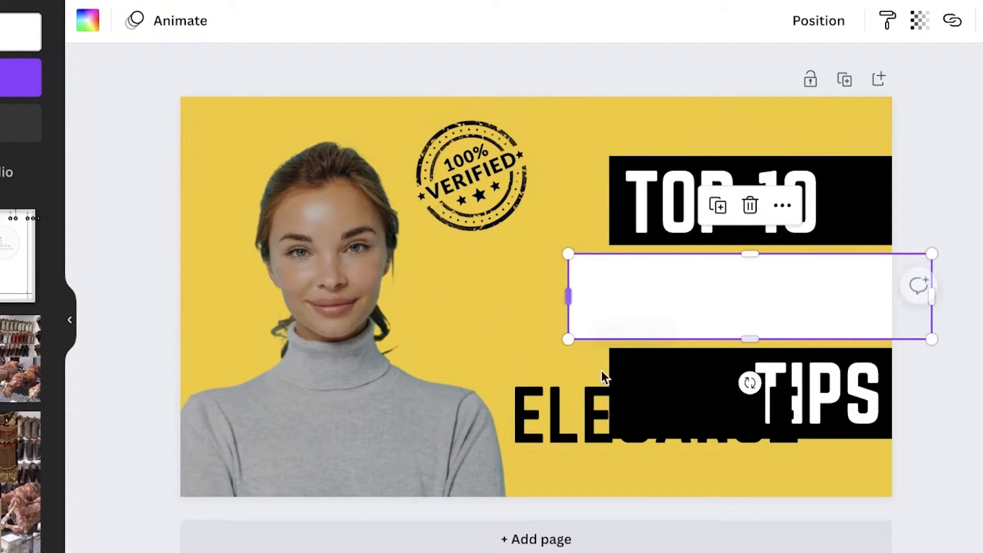
drag(609, 402, 685, 298)
click(980, 268)
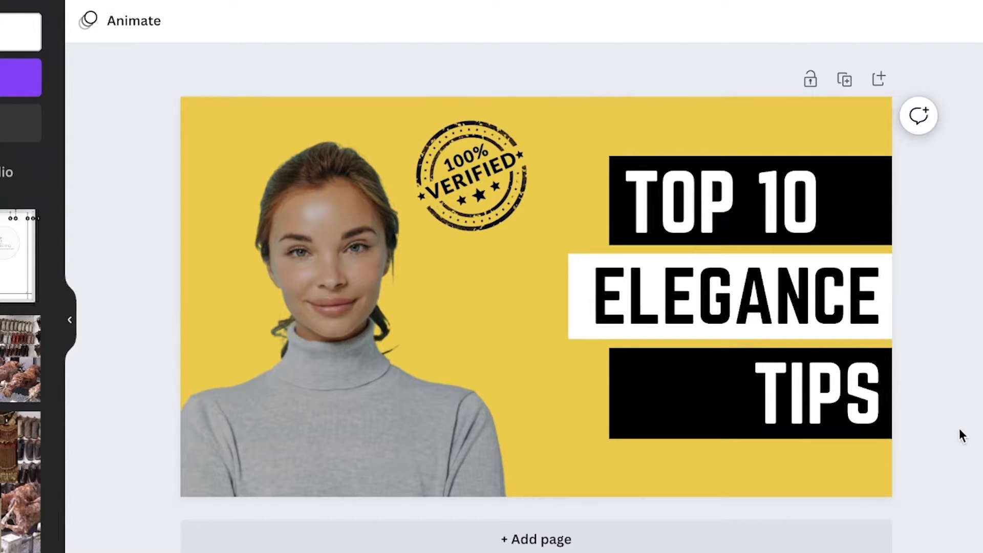
Change the thumbnail's background to the custom light pink #FFECFF
click(459, 168)
click(700, 116)
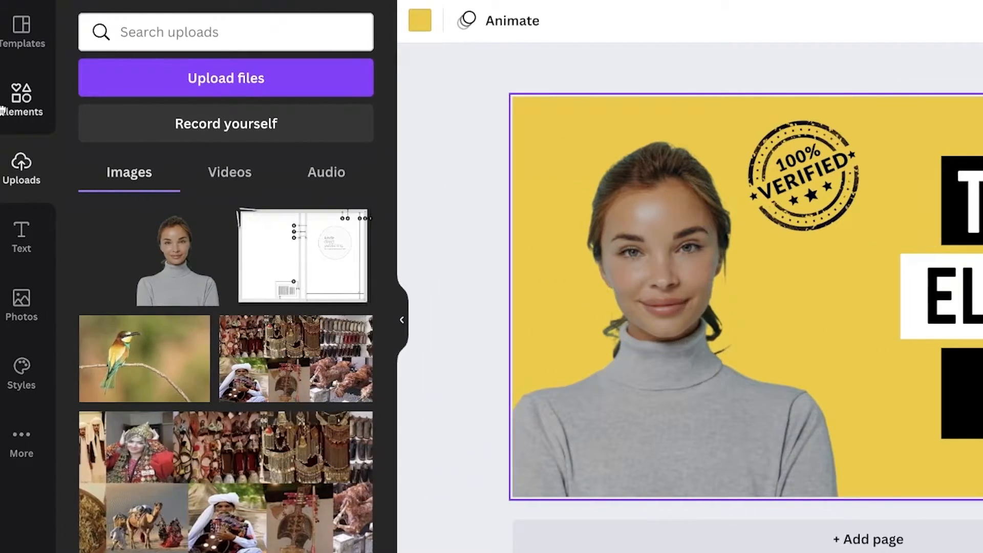
click(3, 110)
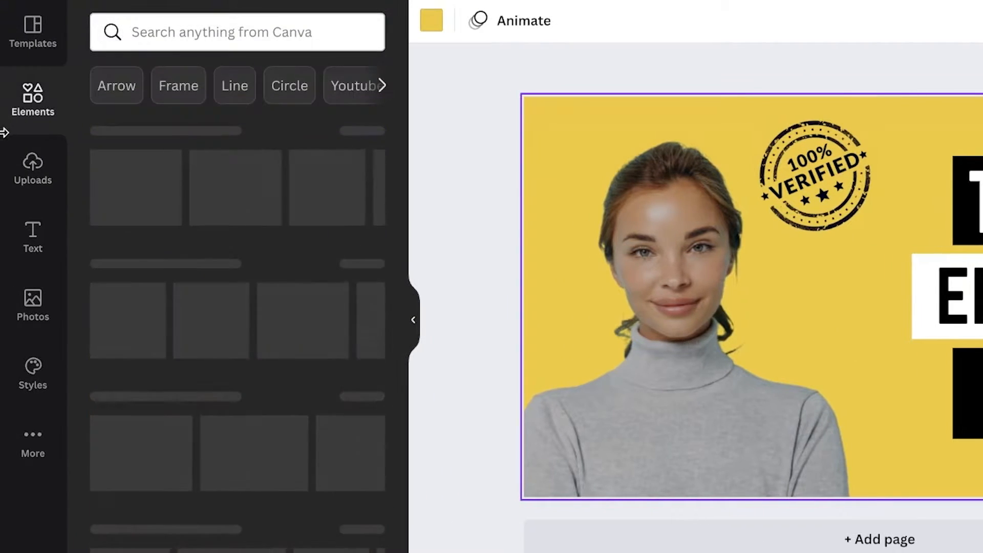
click(423, 24)
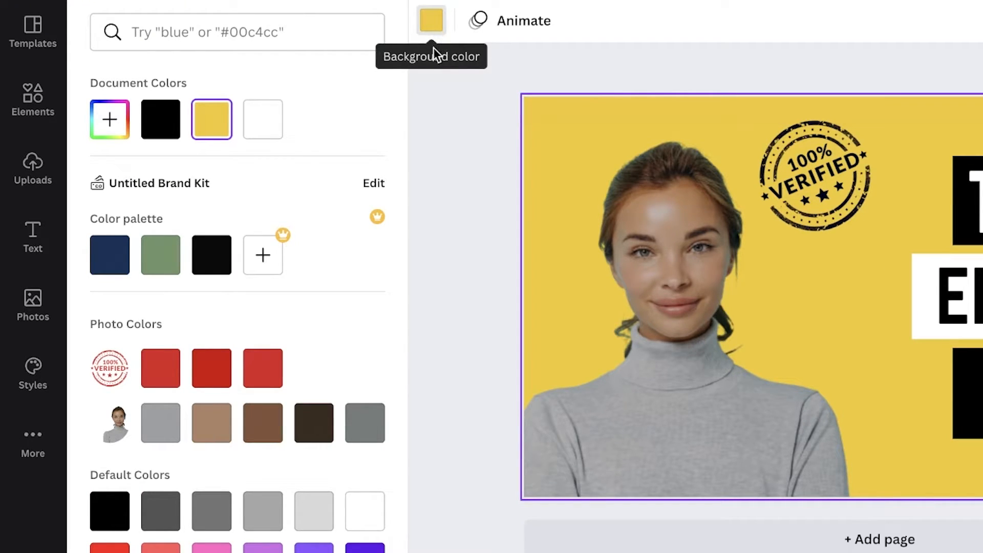
click(252, 125)
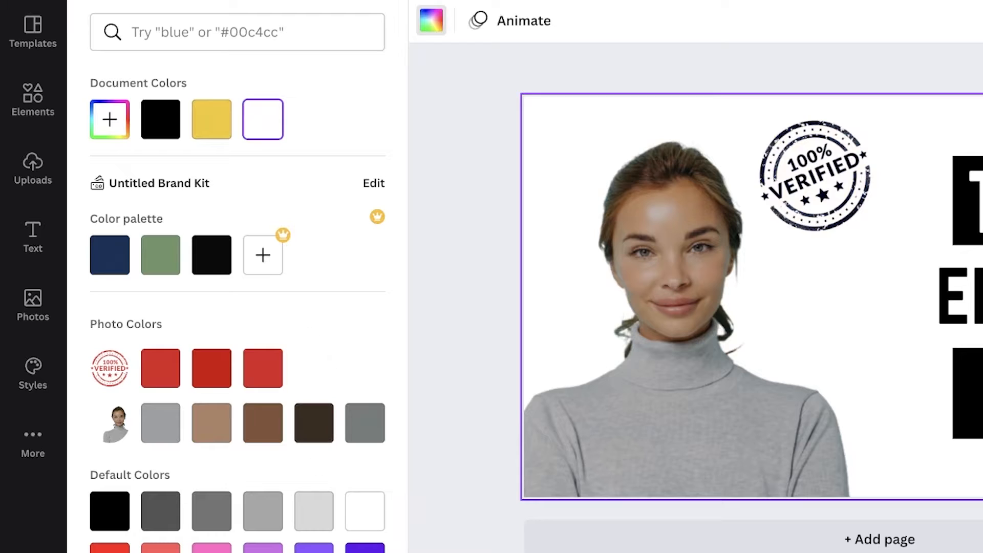
click(111, 123)
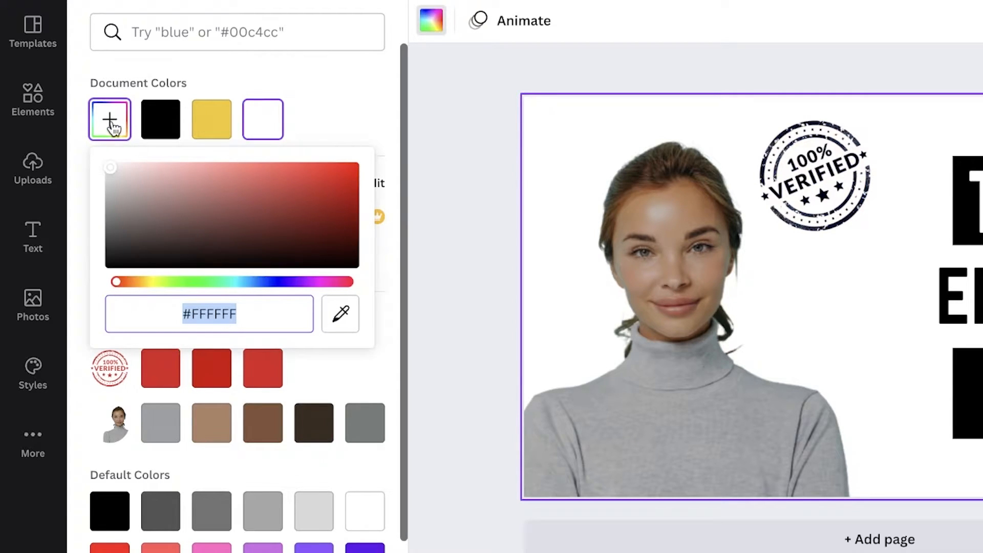
click(307, 282)
drag(157, 189, 115, 168)
drag(116, 118, 134, 118)
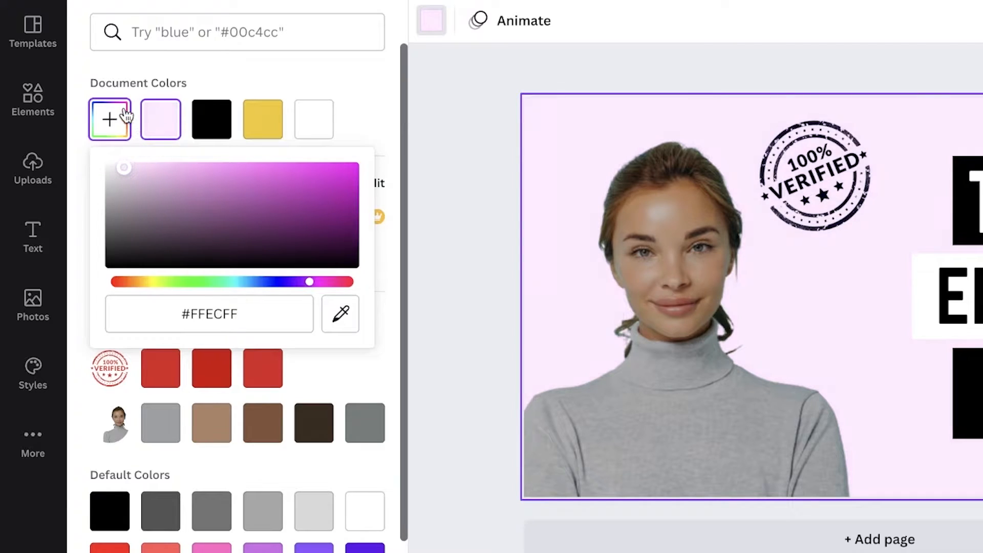
Delete the "100% VERIFIED" stamp and move the woman's photo slightly to the right so both her shoulders fit inside the thumbnail
click(472, 141)
click(692, 302)
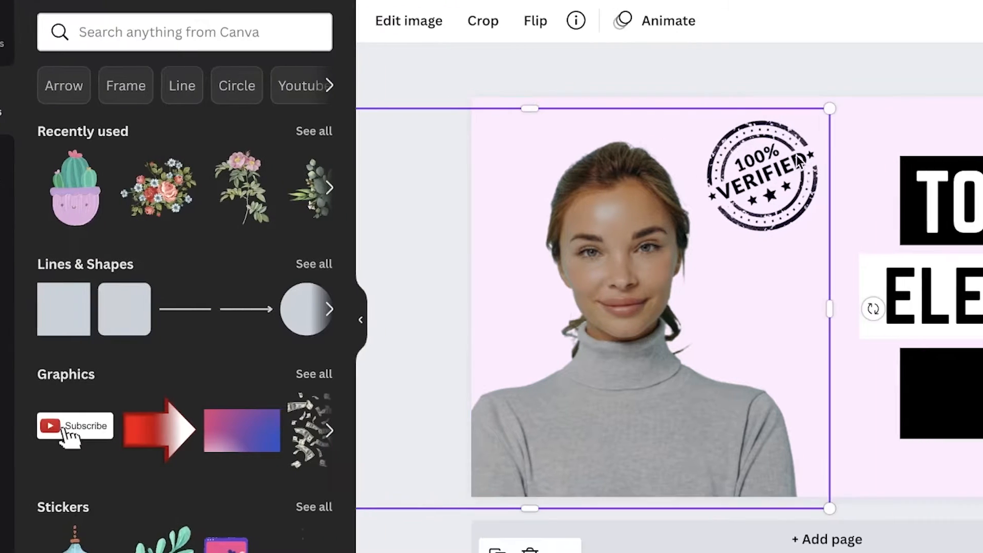
click(653, 80)
drag(360, 332, 310, 401)
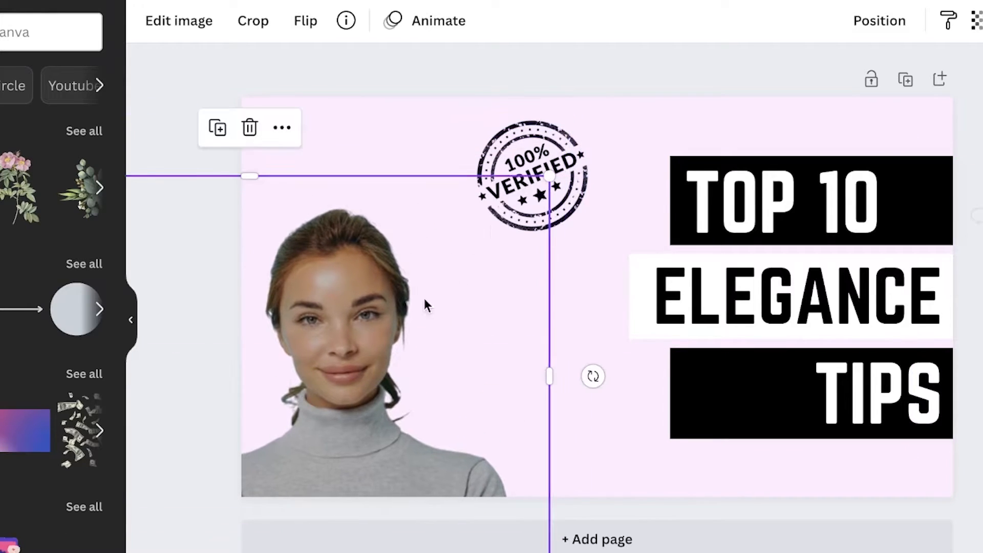
click(544, 124)
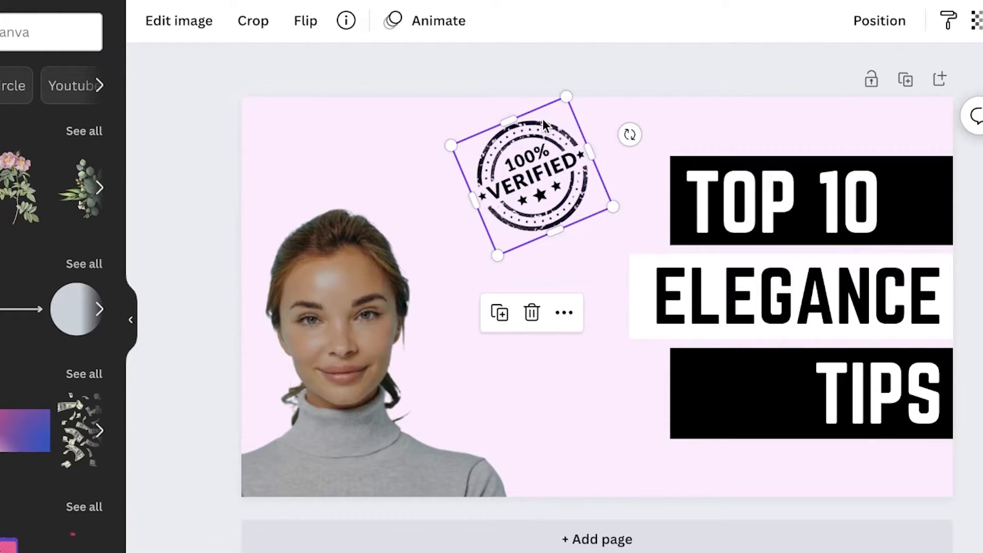
key(Delete)
drag(345, 338, 413, 261)
click(971, 179)
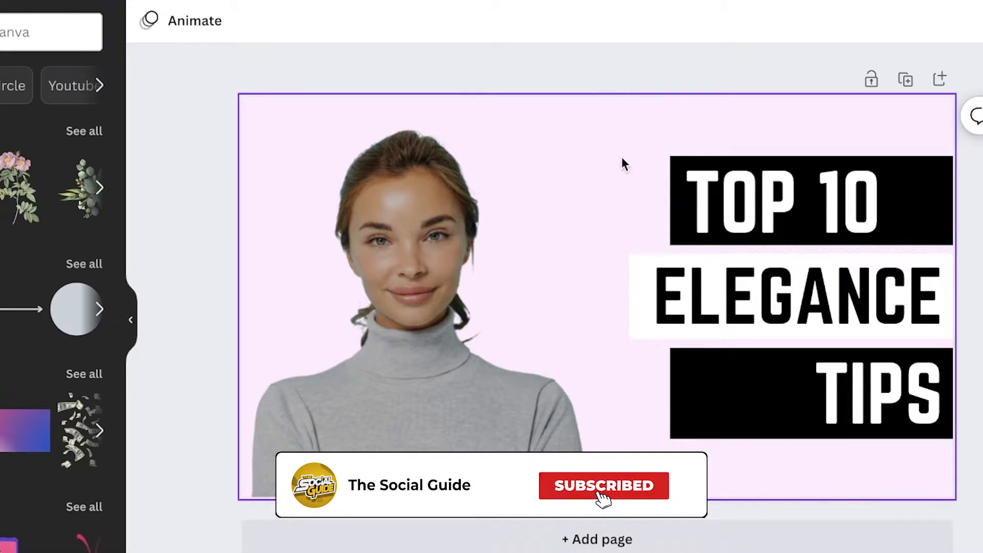
Search the elements for "pink watercolor" and add a pink watercolor splash to the thumbnail
click(20, 32)
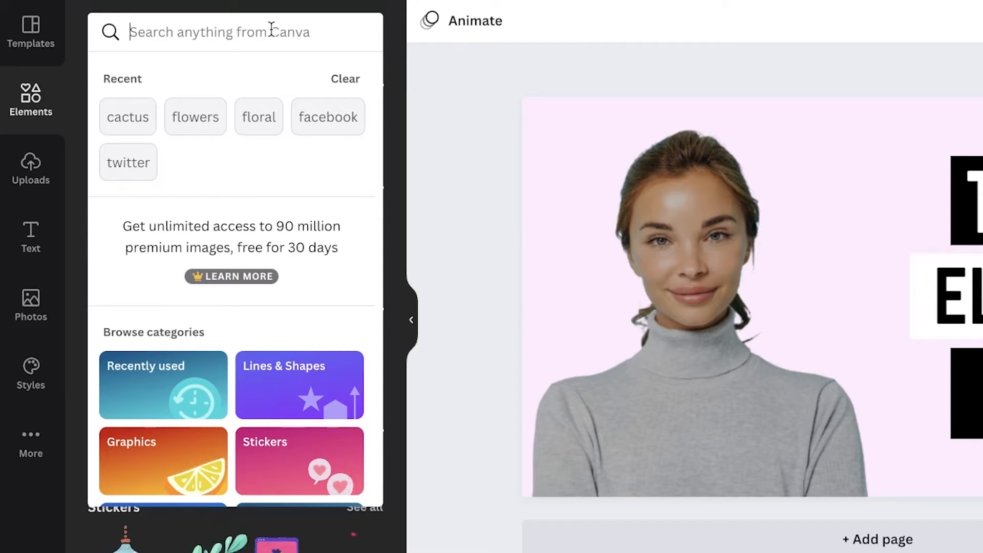
text(pink watercolor)
key(Return)
click(137, 217)
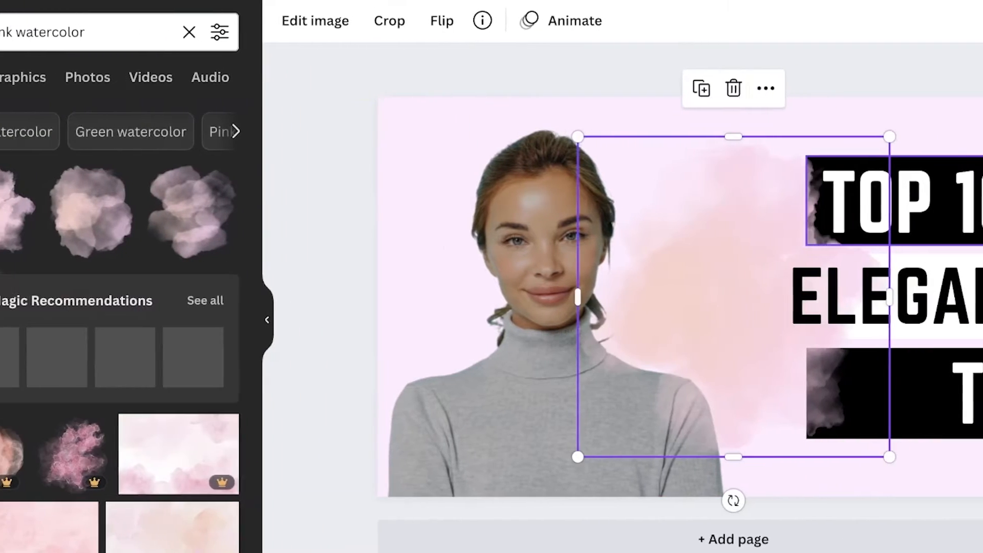
Move the watercolor splash to the thumbnail's upper-right corner and place it behind the "TOP 10" bar and text
drag(706, 285, 941, 93)
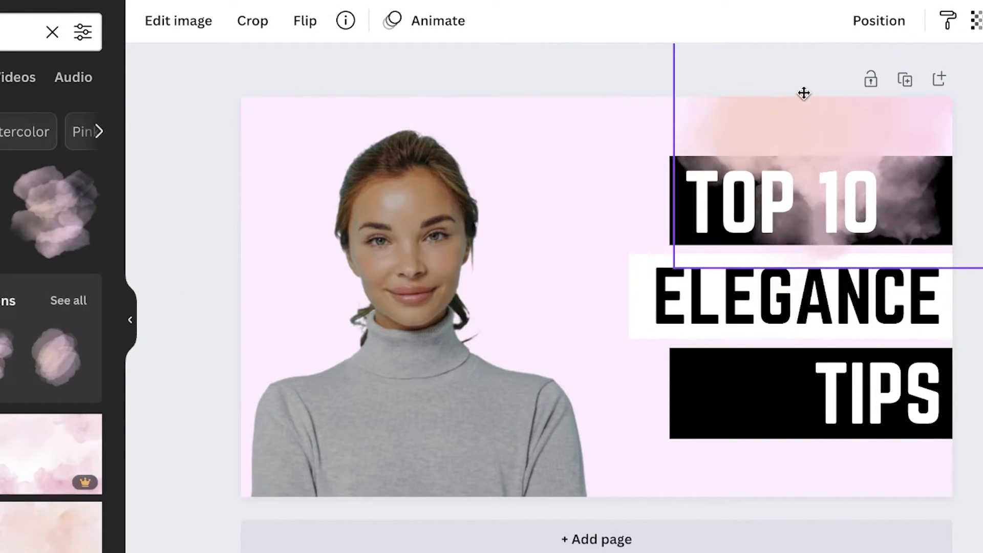
drag(804, 92, 810, 96)
right_click(815, 108)
click(872, 282)
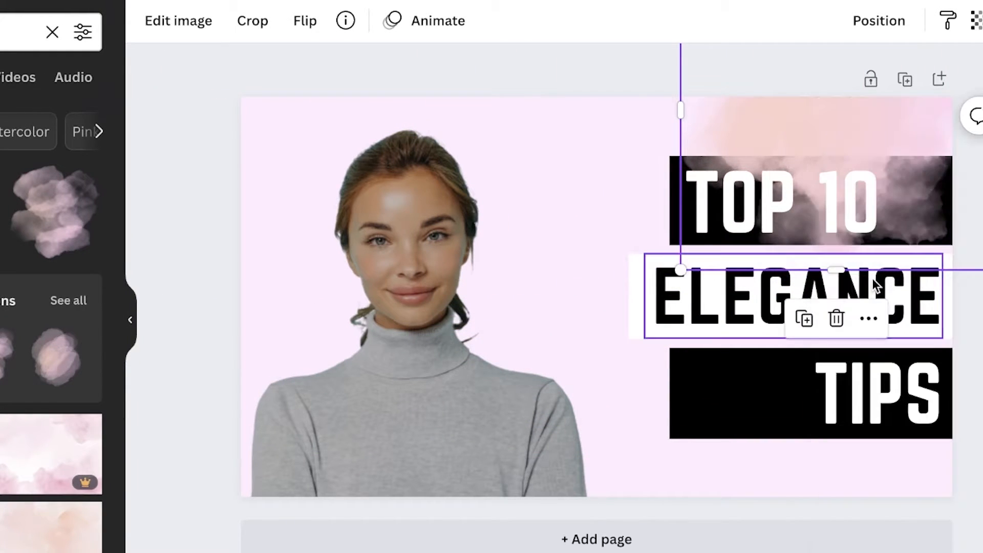
right_click(836, 123)
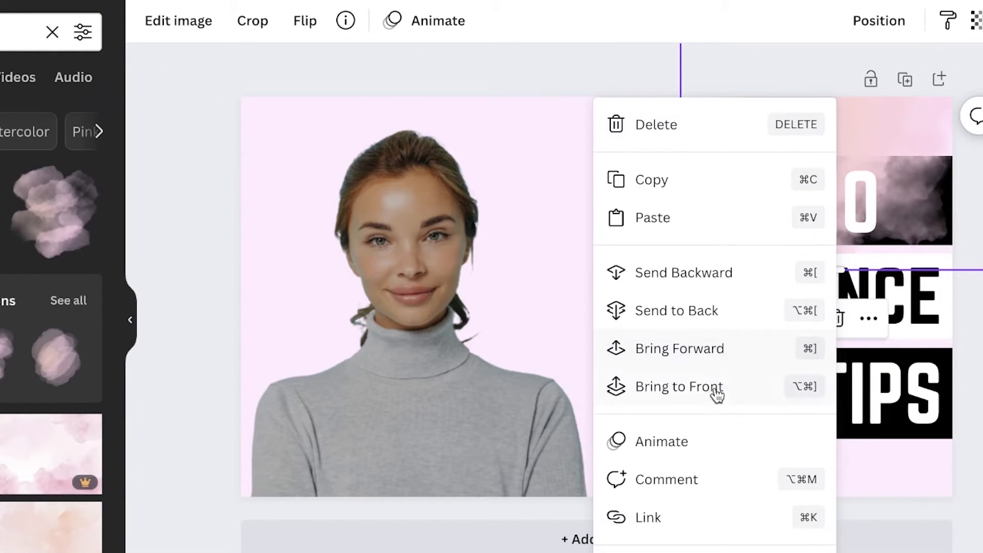
click(735, 324)
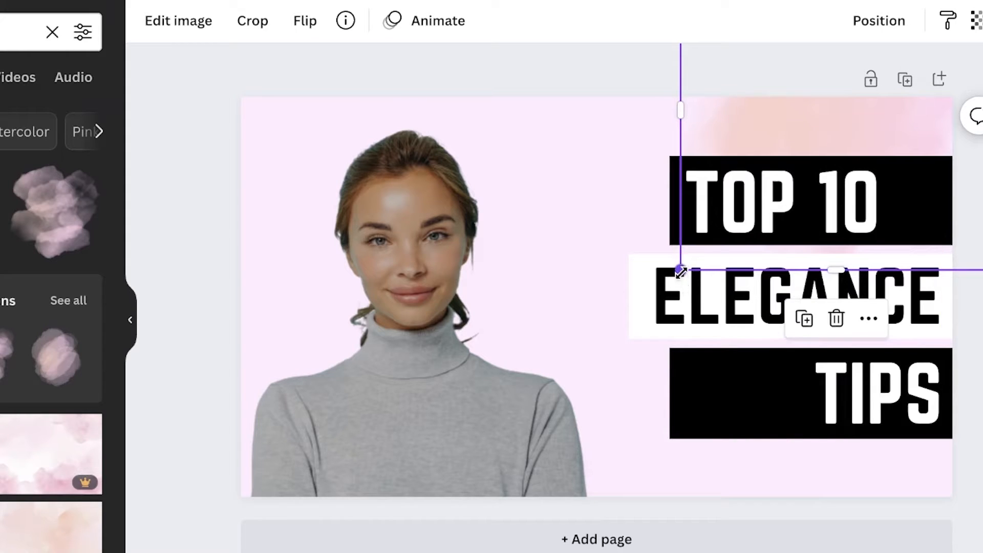
Enlarge the watercolor splash to cover most of the thumbnail, send it to the back and shift it to the right
drag(681, 270, 297, 507)
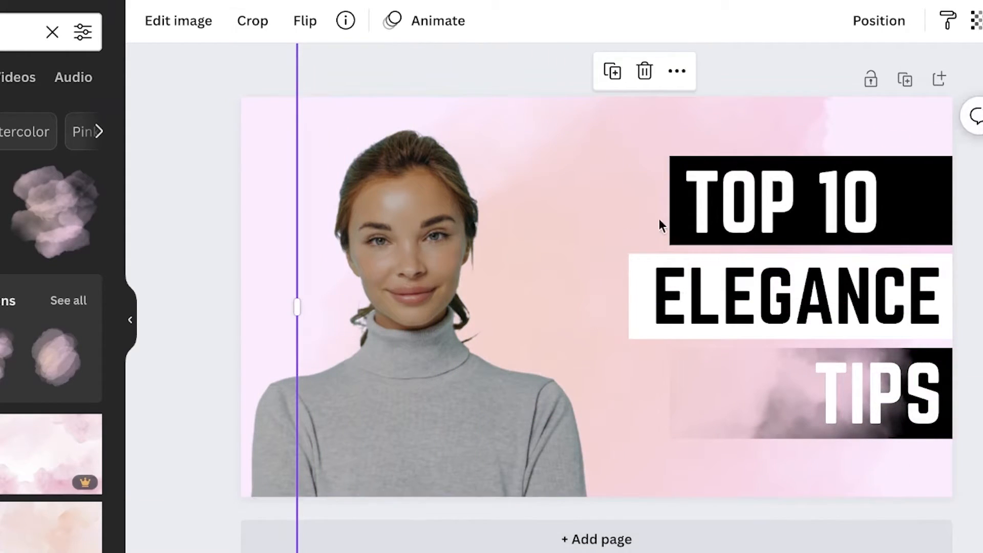
right_click(644, 146)
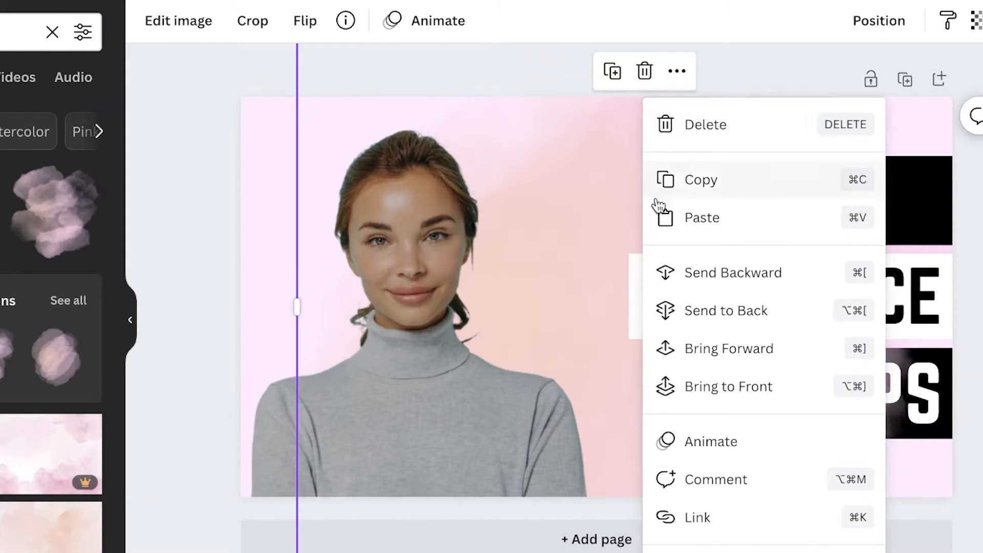
click(713, 313)
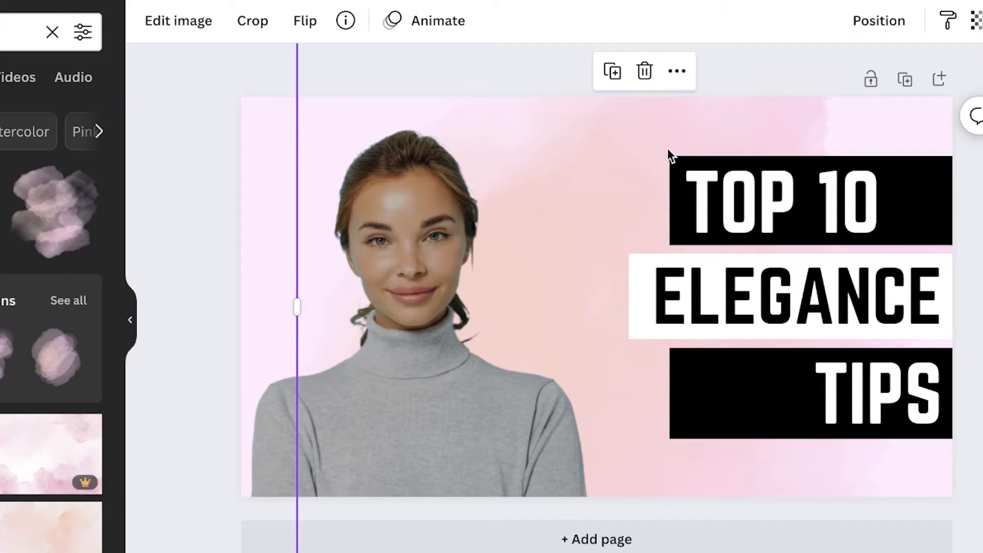
drag(664, 147, 672, 170)
drag(672, 171, 727, 170)
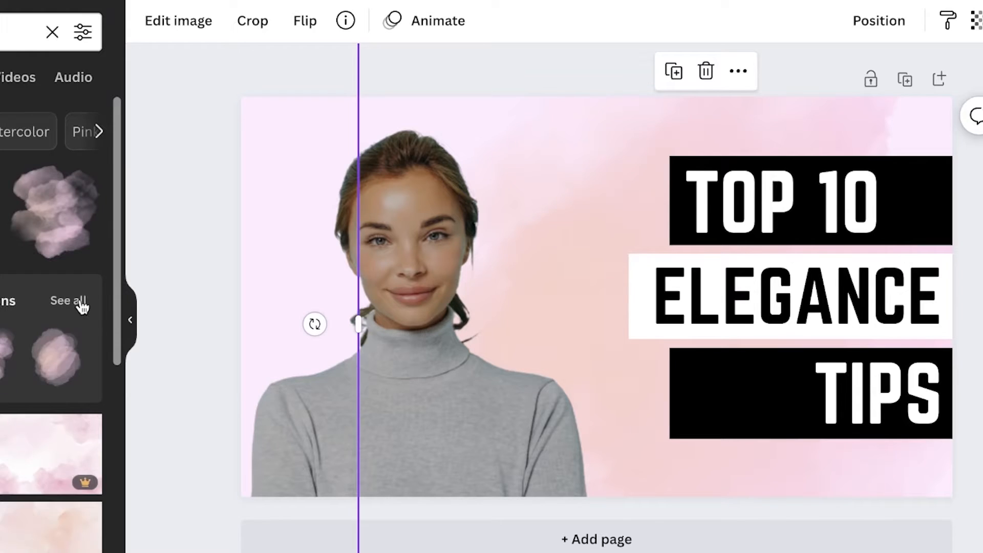
Add a second pink watercolor splash from the magic recommendations, place it in the thumbnail's upper-left area and send it to the back
click(81, 303)
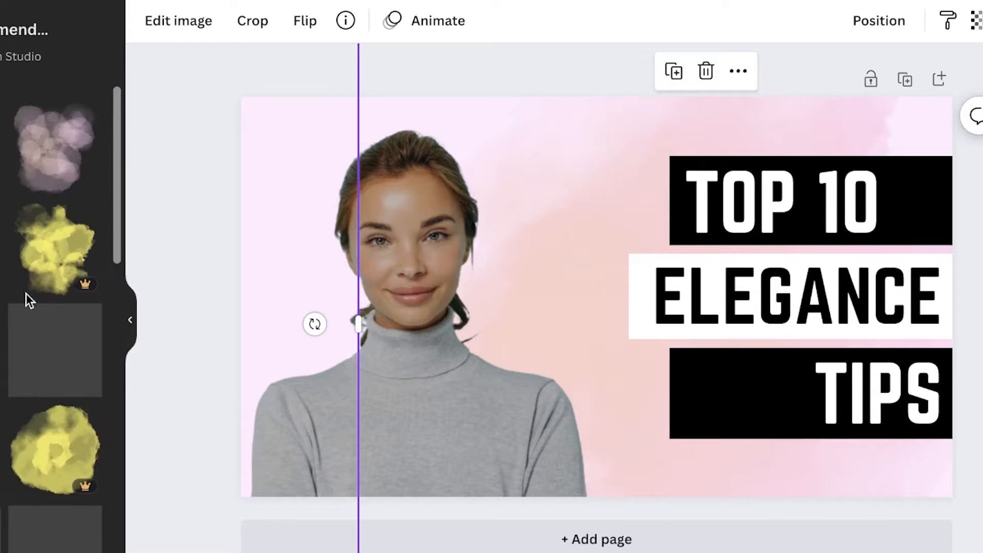
scroll(25, 299, down, 1)
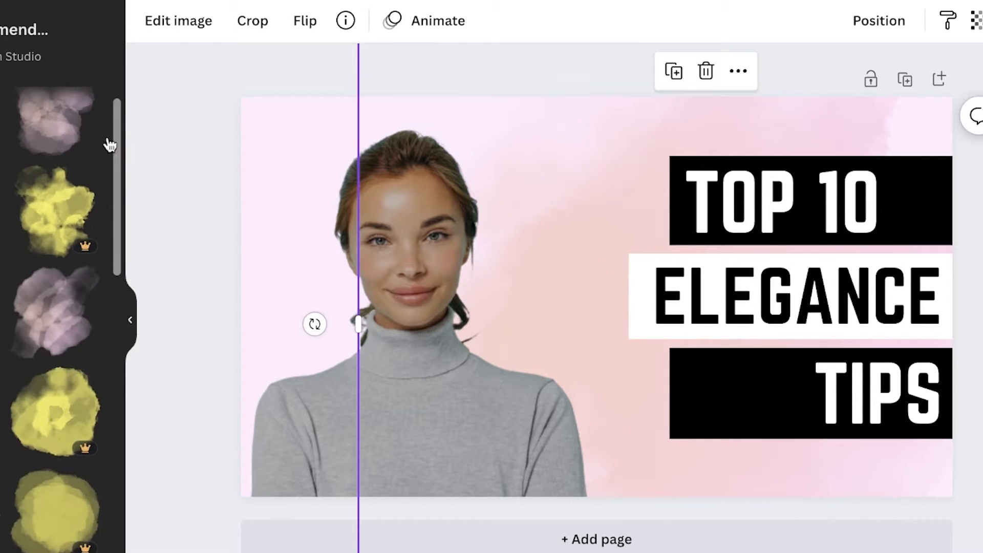
click(71, 133)
drag(586, 277, 338, 212)
right_click(338, 212)
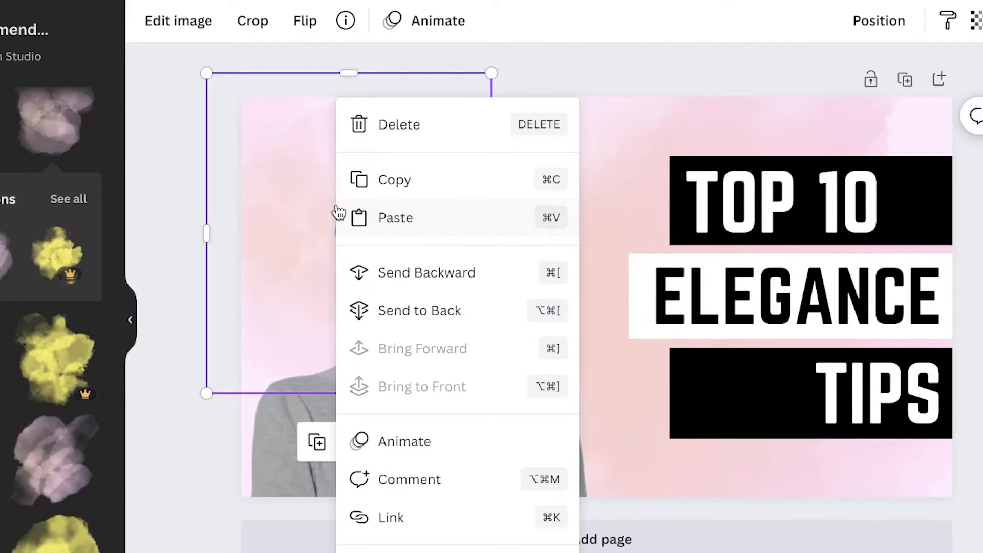
click(425, 312)
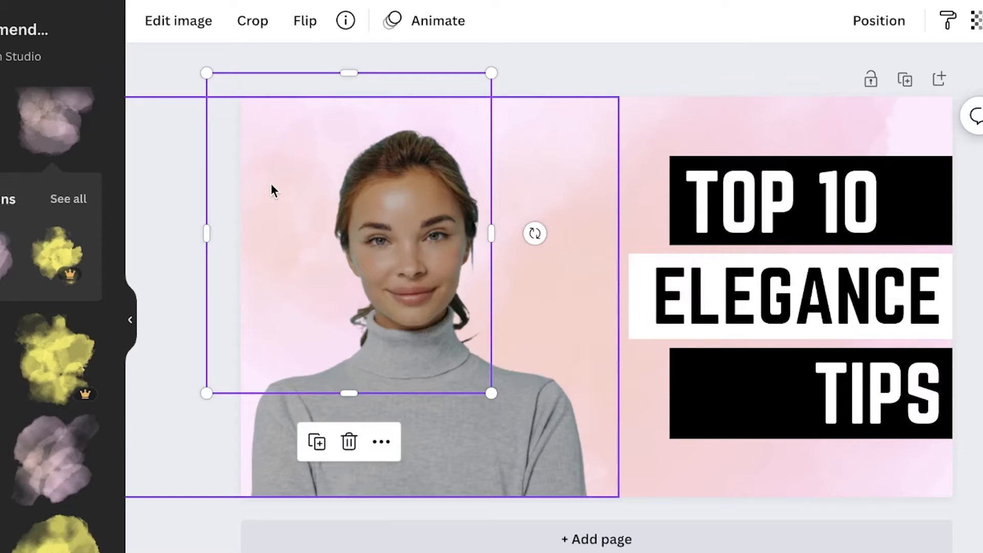
key(Escape)
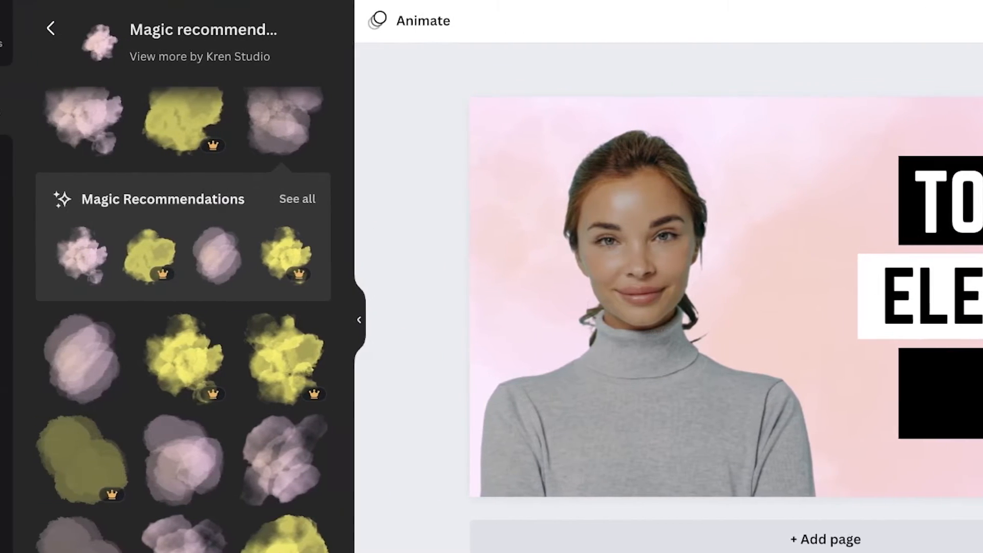
Reposition the large watercolor splash lower and further right so its peach area sits behind the headline bars
scroll(168, 481, down, 5)
scroll(220, 486, down, 5)
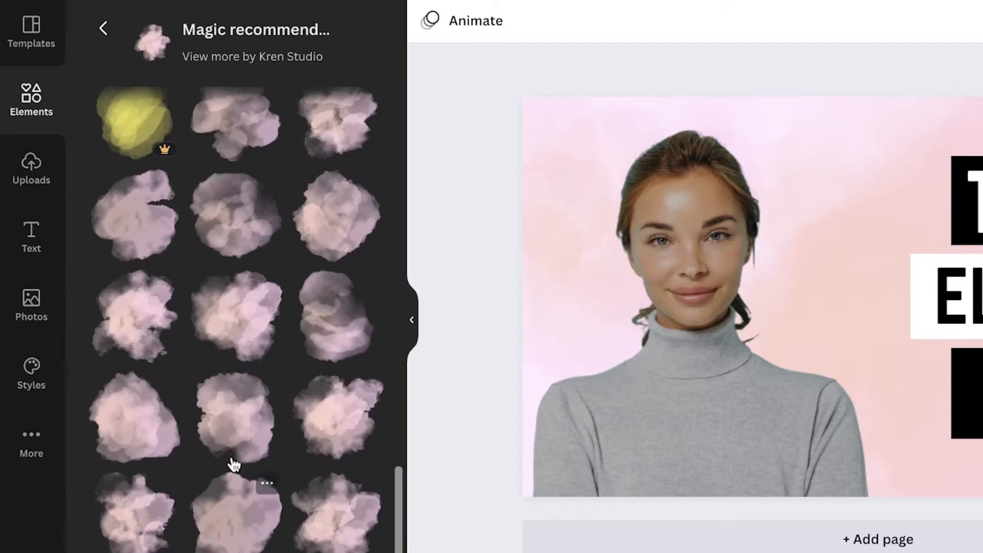
scroll(348, 323, down, 1)
click(857, 376)
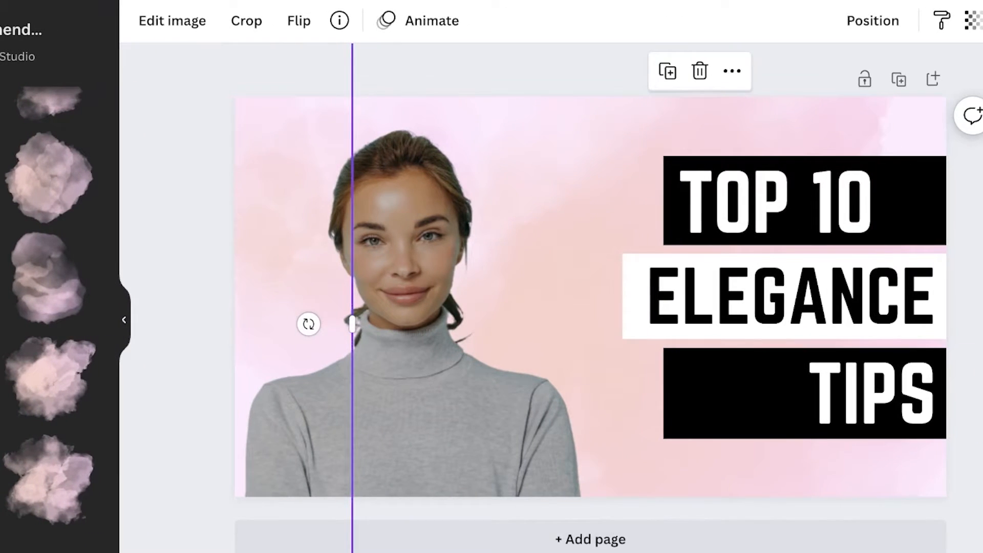
drag(640, 138, 726, 334)
drag(436, 165, 560, 377)
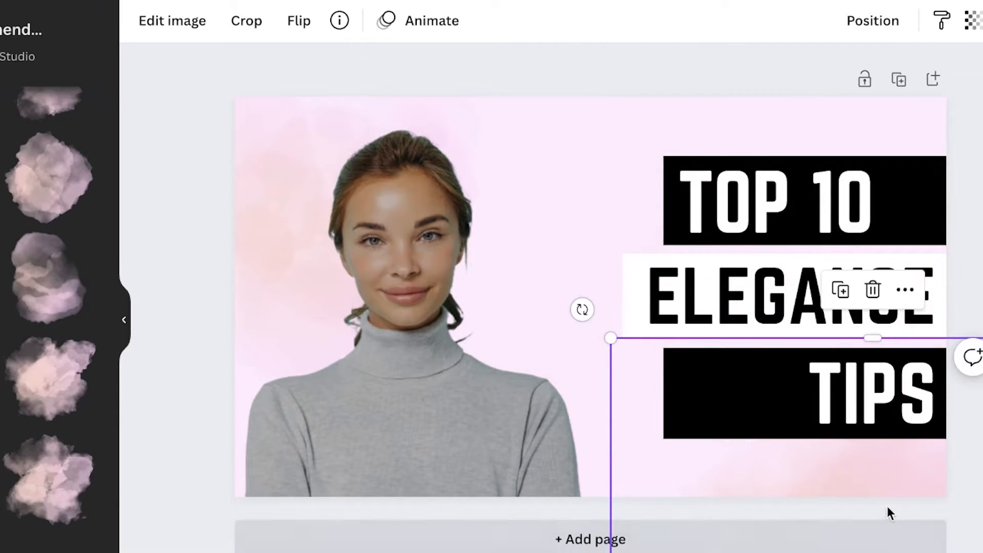
drag(887, 505, 730, 186)
click(192, 348)
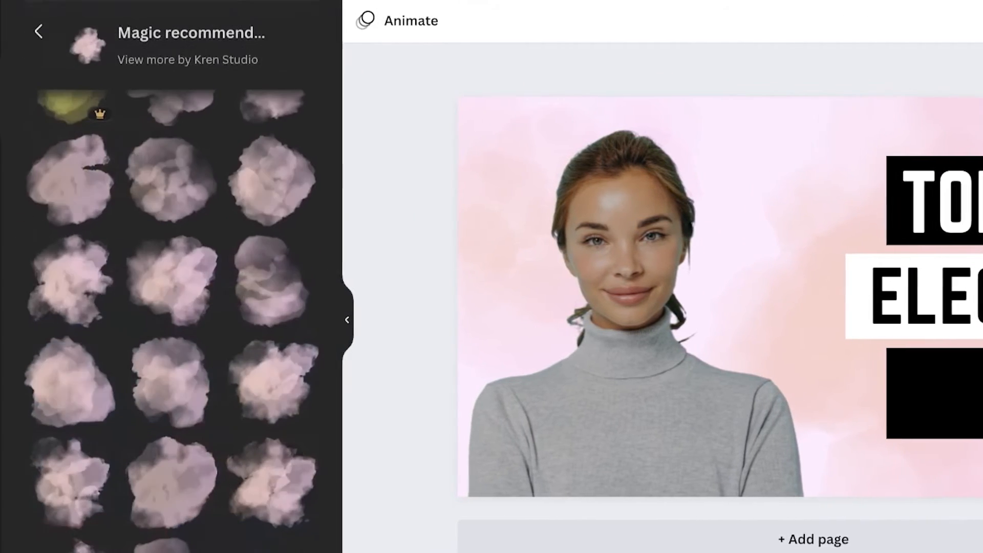
Search the elements for "grid" and look through the available grid layouts
click(51, 98)
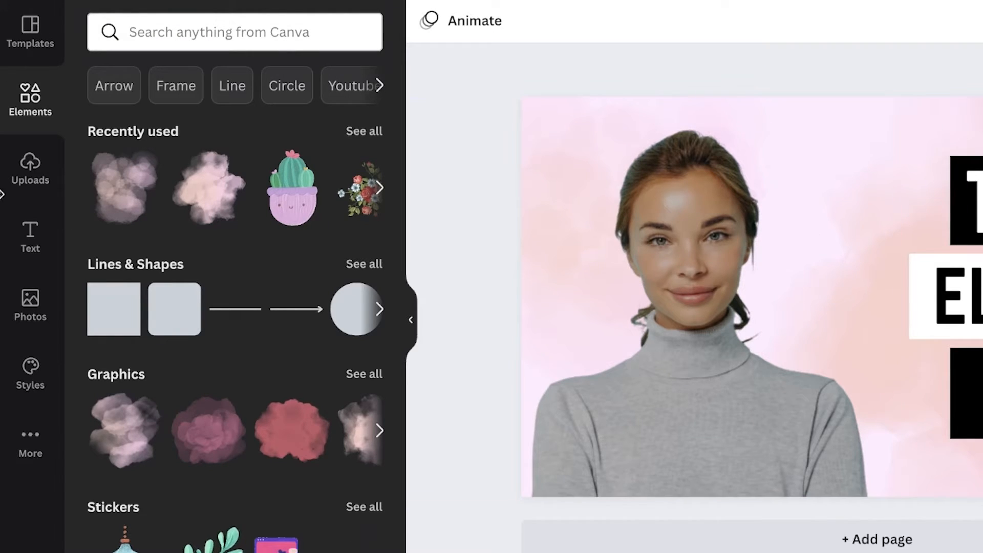
click(298, 39)
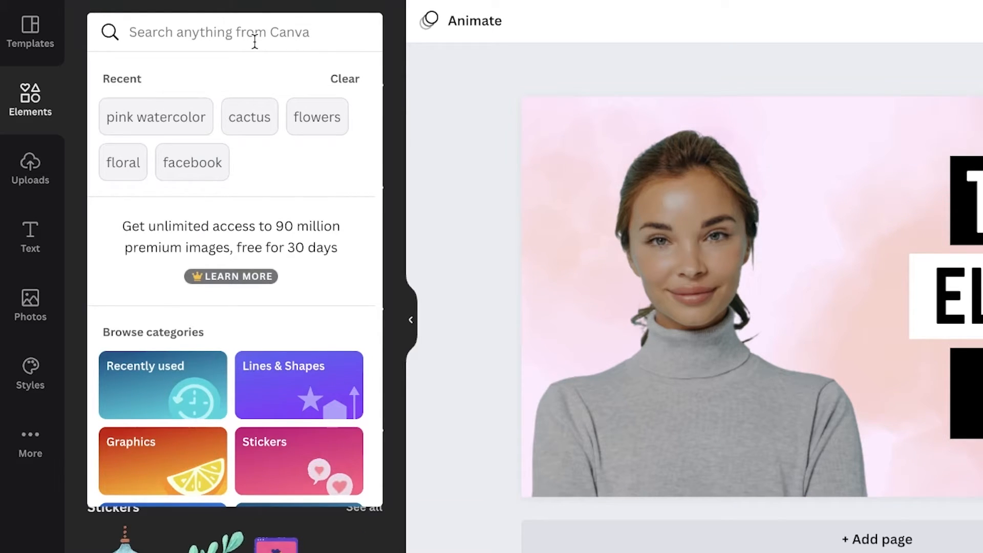
text(grid)
key(Return)
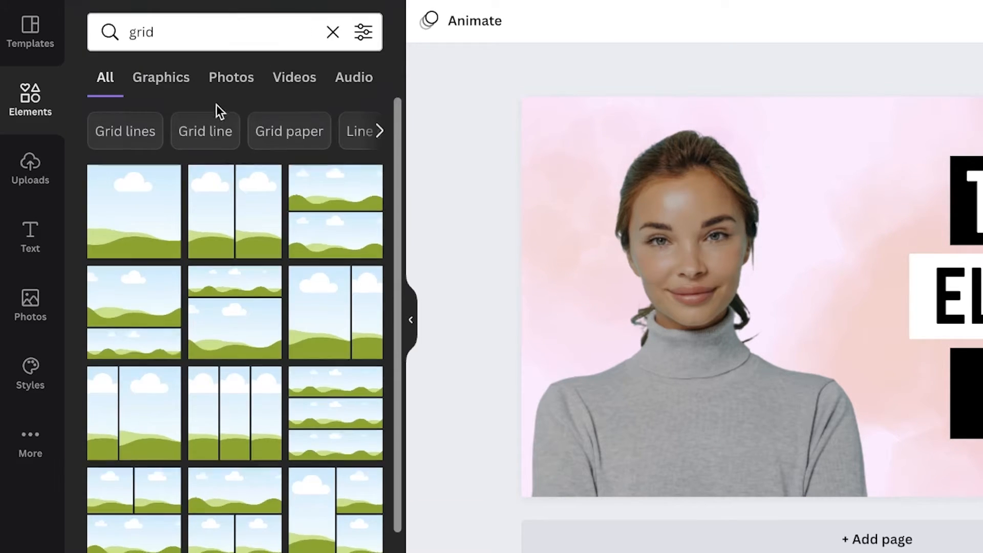
scroll(234, 256, down, 10)
scroll(171, 263, down, 5)
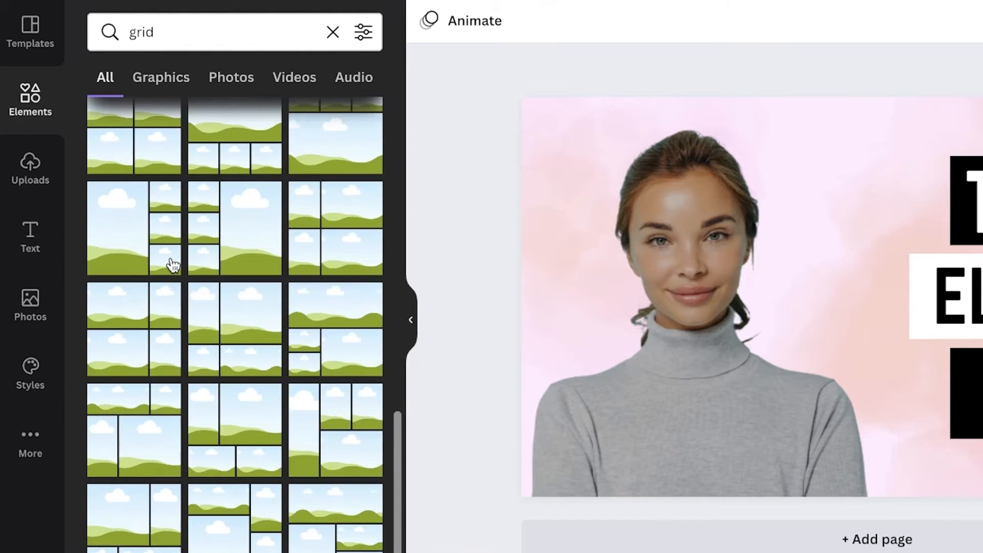
scroll(326, 157, down, 10)
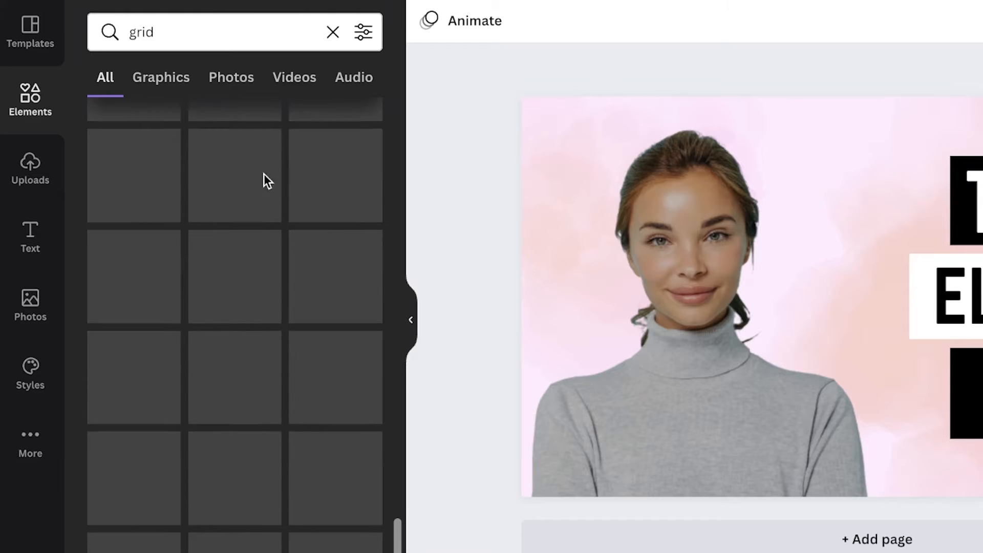
scroll(263, 174, down, 4)
scroll(227, 138, down, 6)
scroll(230, 146, down, 5)
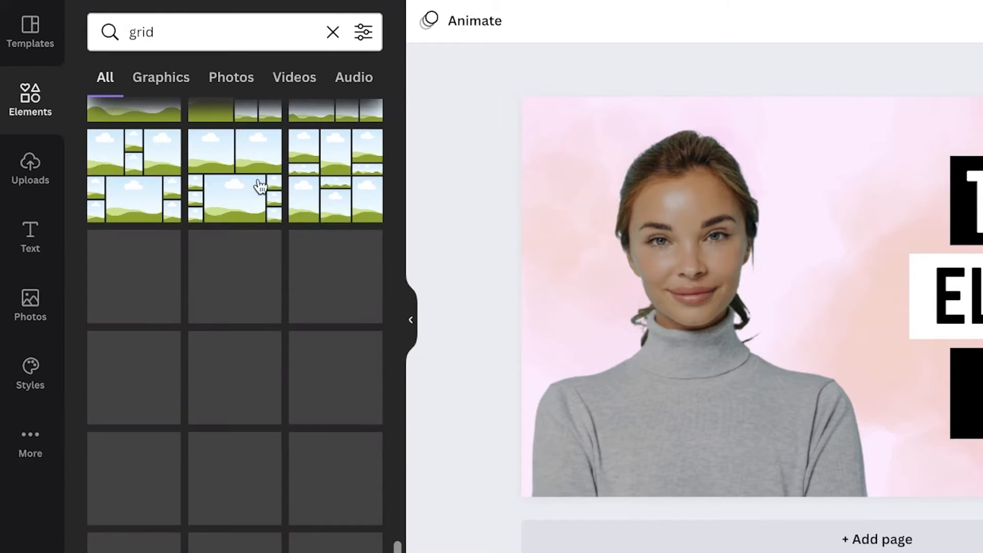
Clear the "grid" element search and download the finished thumbnail as a PNG
click(333, 32)
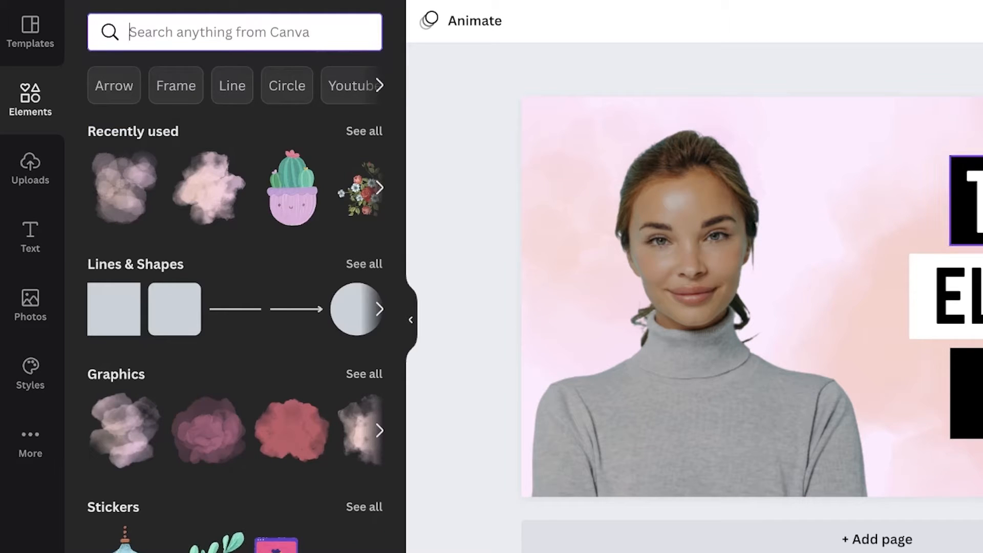
click(659, 185)
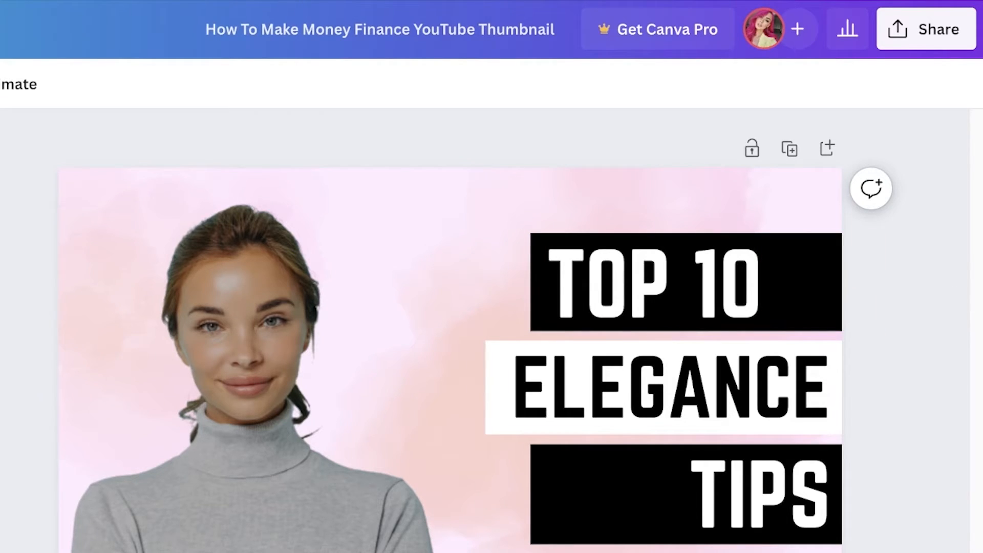
click(925, 45)
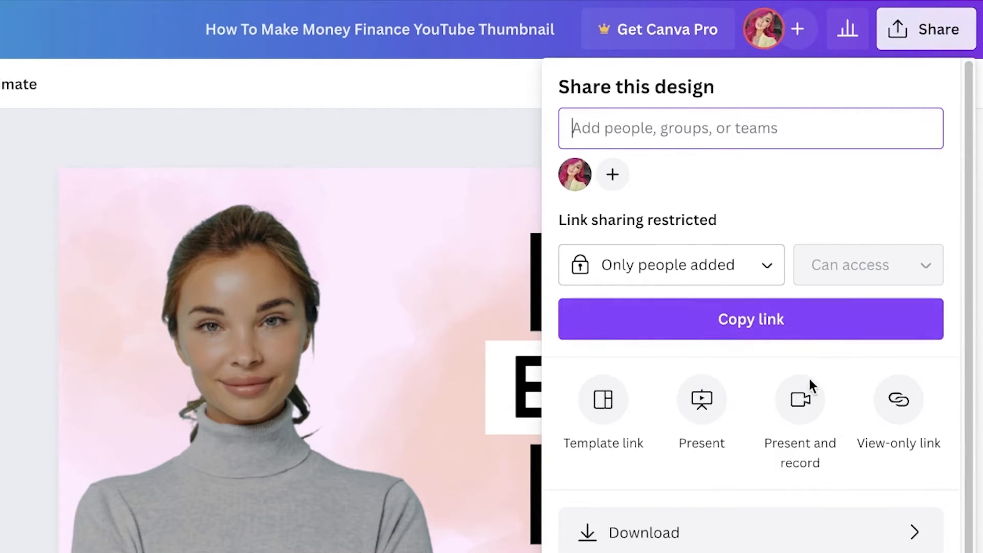
click(692, 527)
click(589, 181)
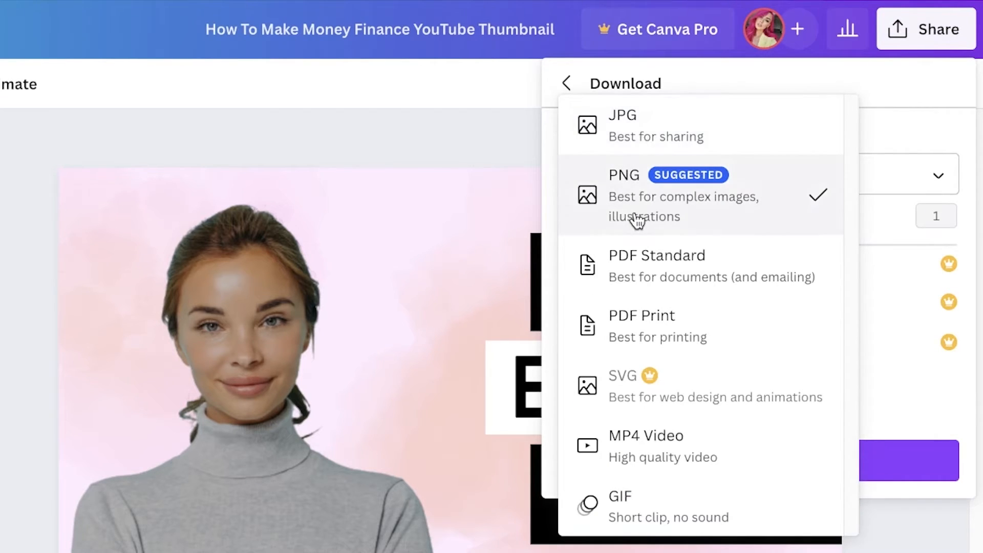
click(952, 427)
click(868, 454)
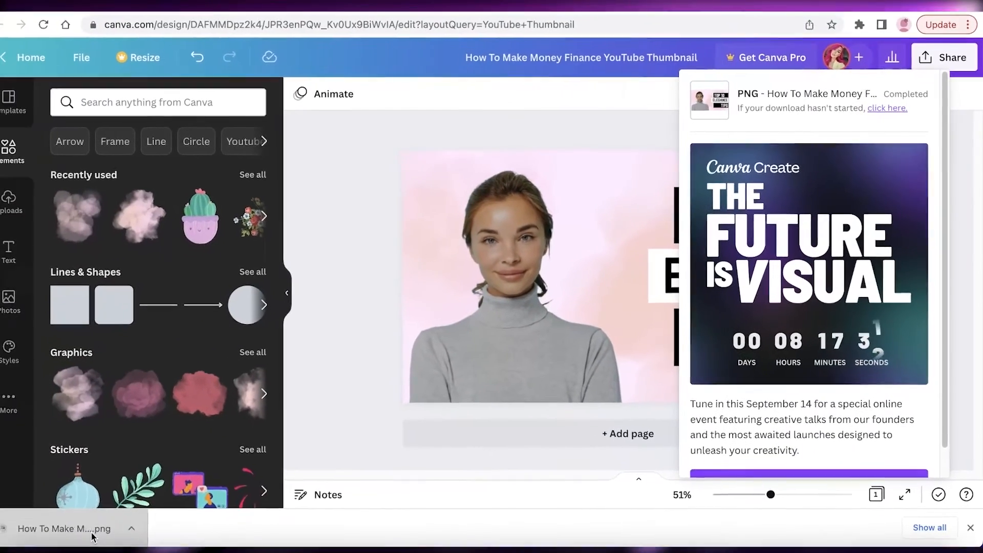
Open the downloaded PNG to check the thumbnail, then close the preview and dismiss the download pop-up
click(64, 532)
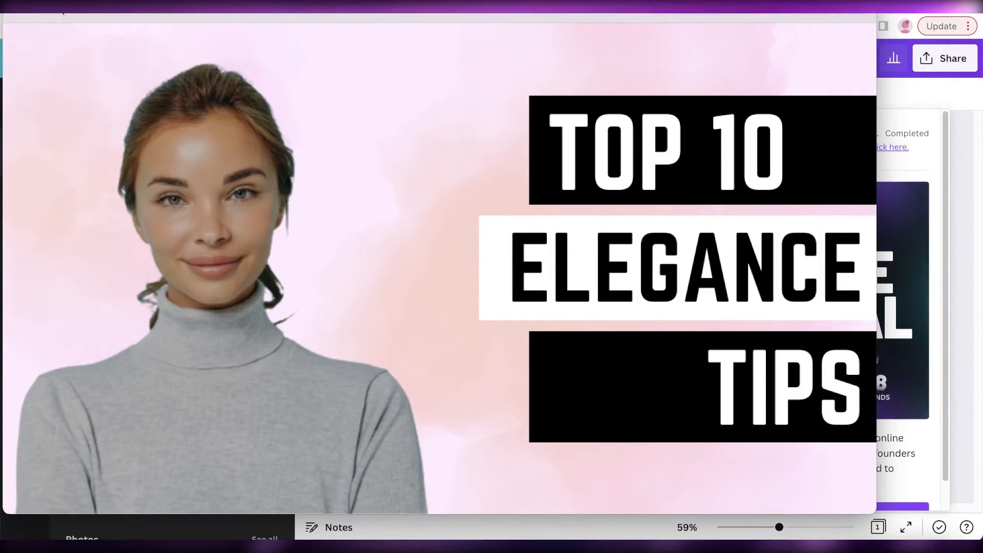
click(20, 7)
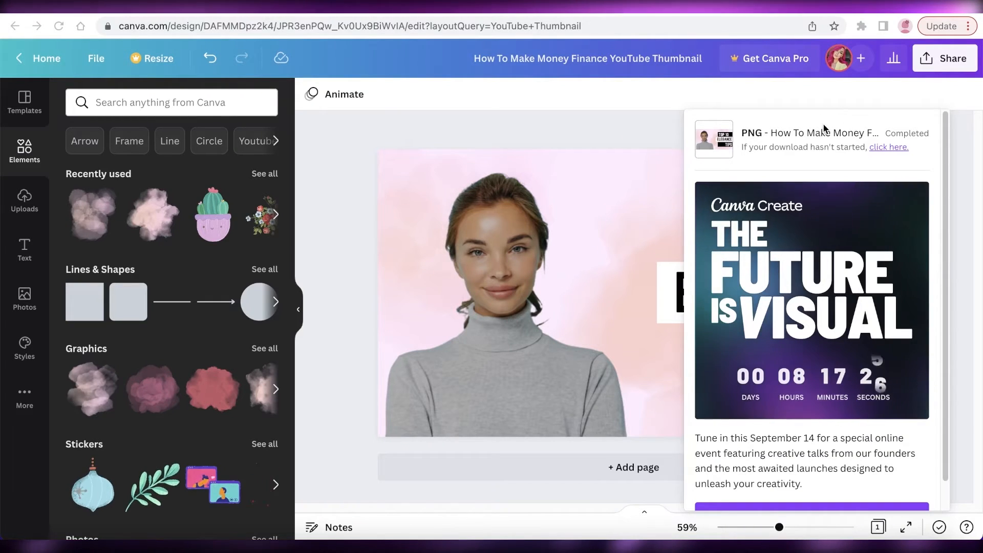
click(639, 138)
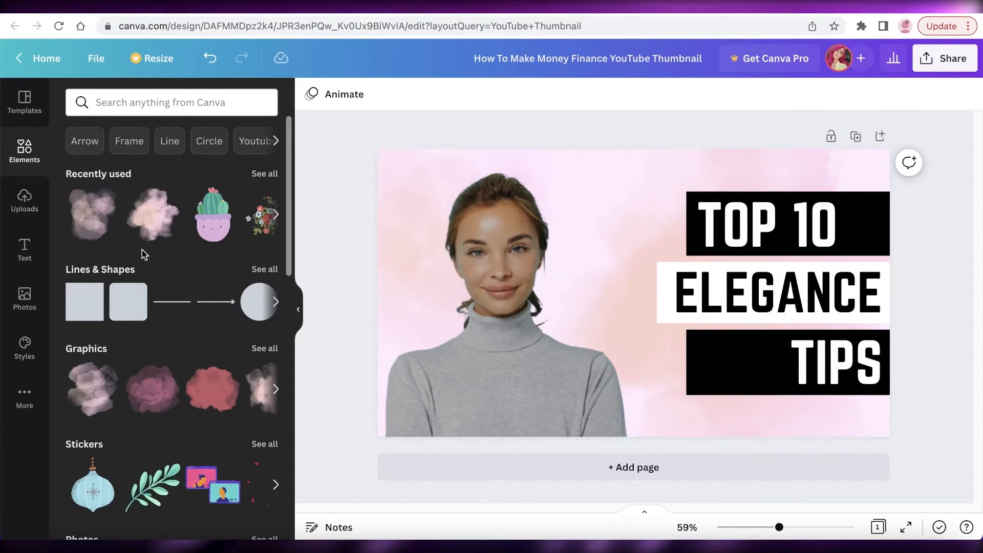
Browse the YouTube thumbnail templates to examine the other available designs
click(25, 103)
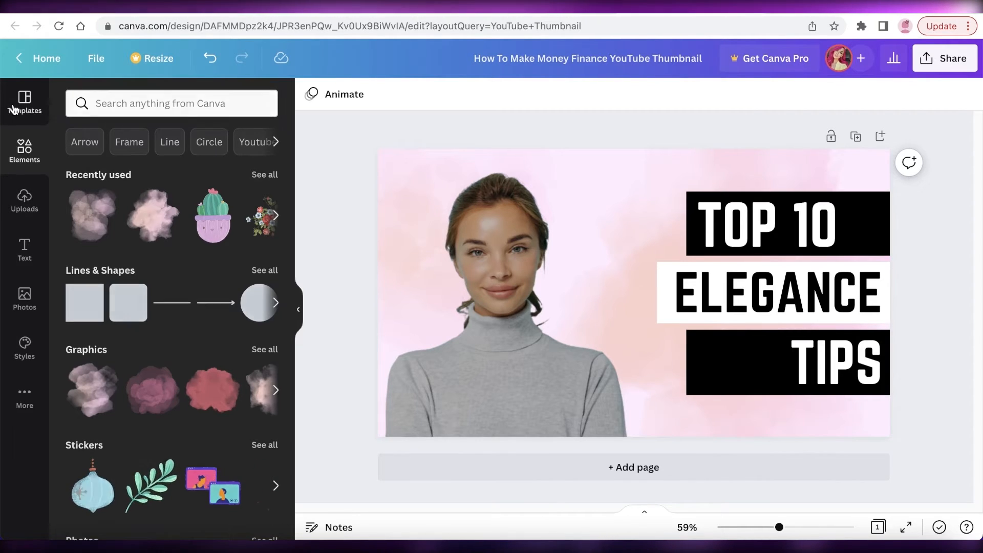
scroll(163, 304, down, 1)
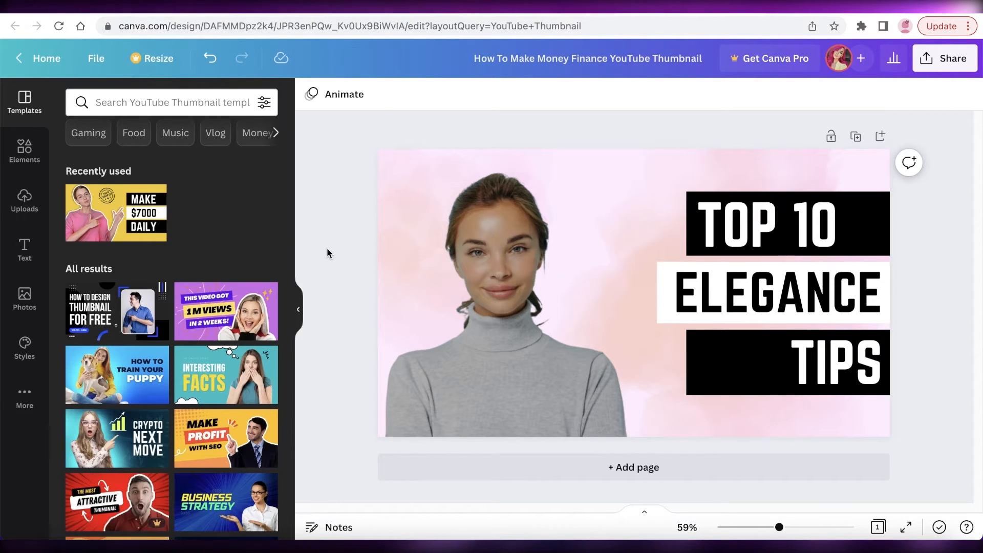
scroll(227, 318, down, 5)
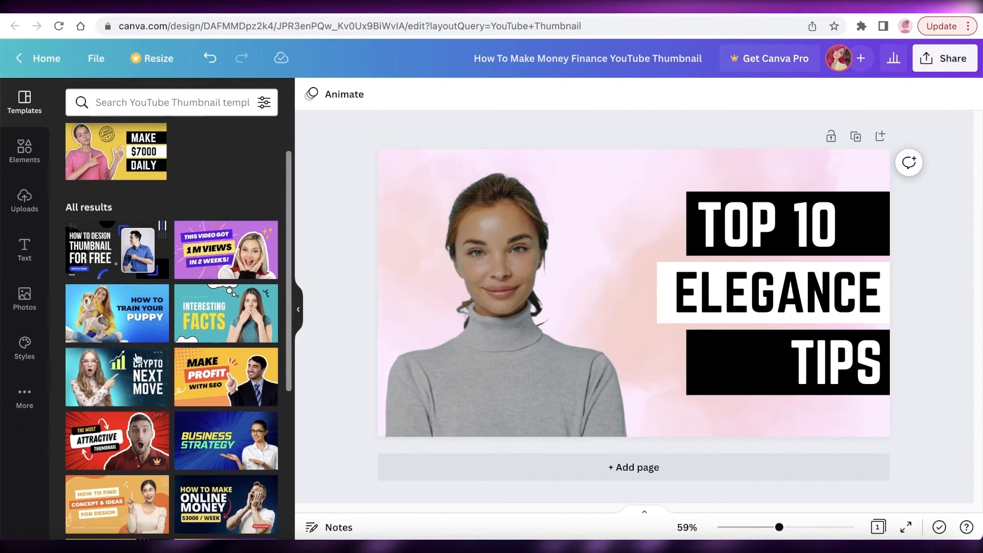
scroll(227, 318, down, 1)
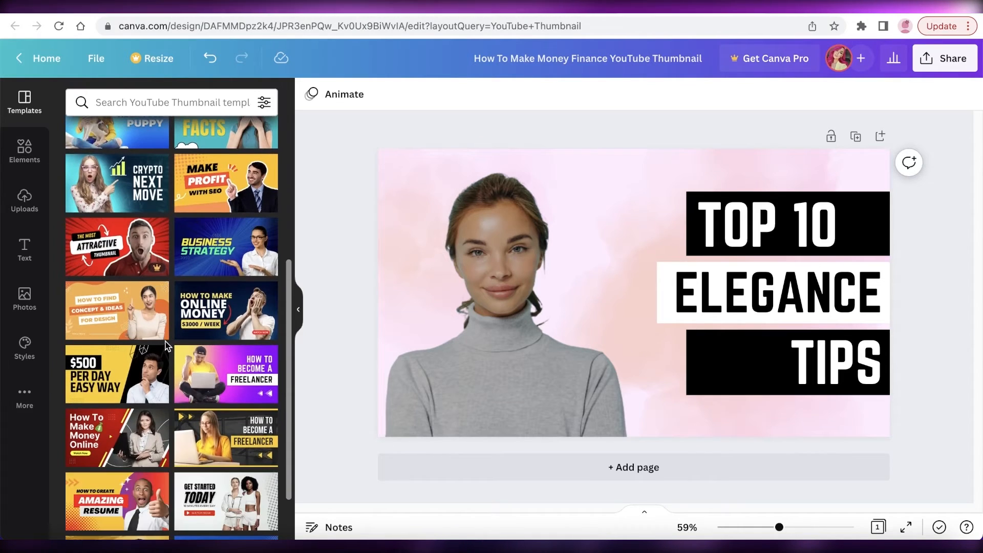